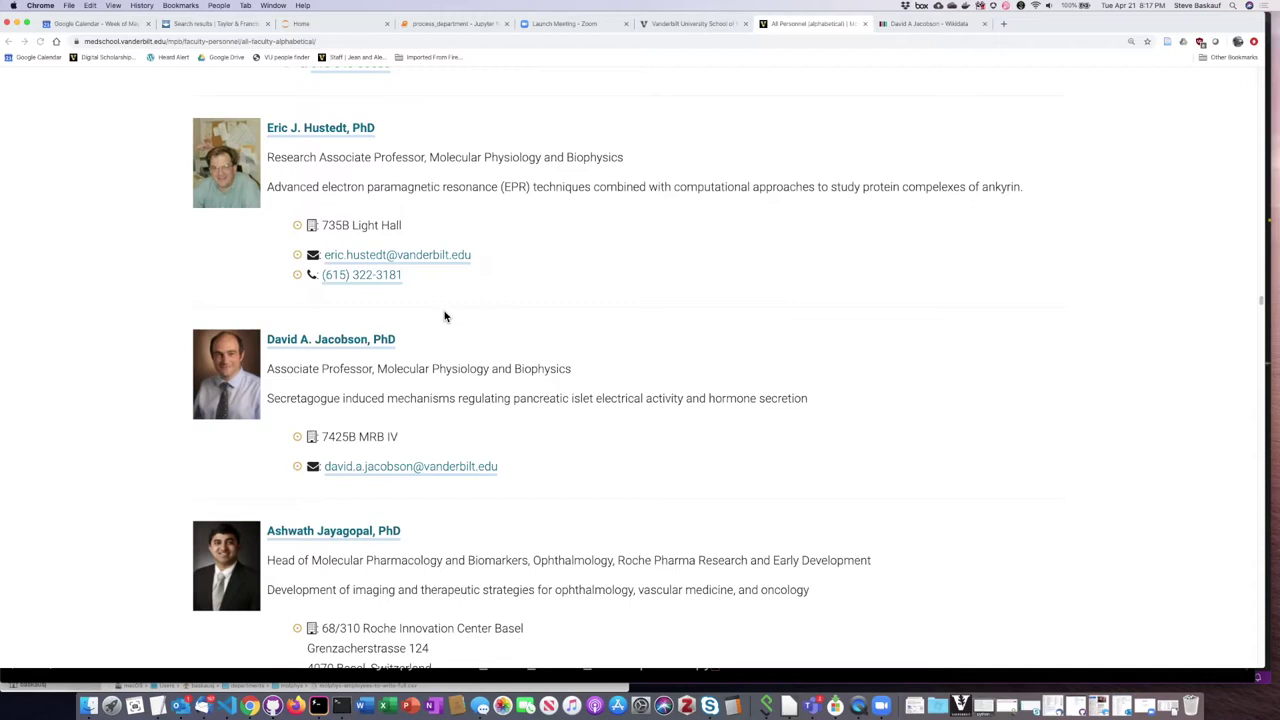
Examine the statements and identifiers on the Molecular Physiology and Biophysics associate professor's Wikidata item
left_click(933, 25)
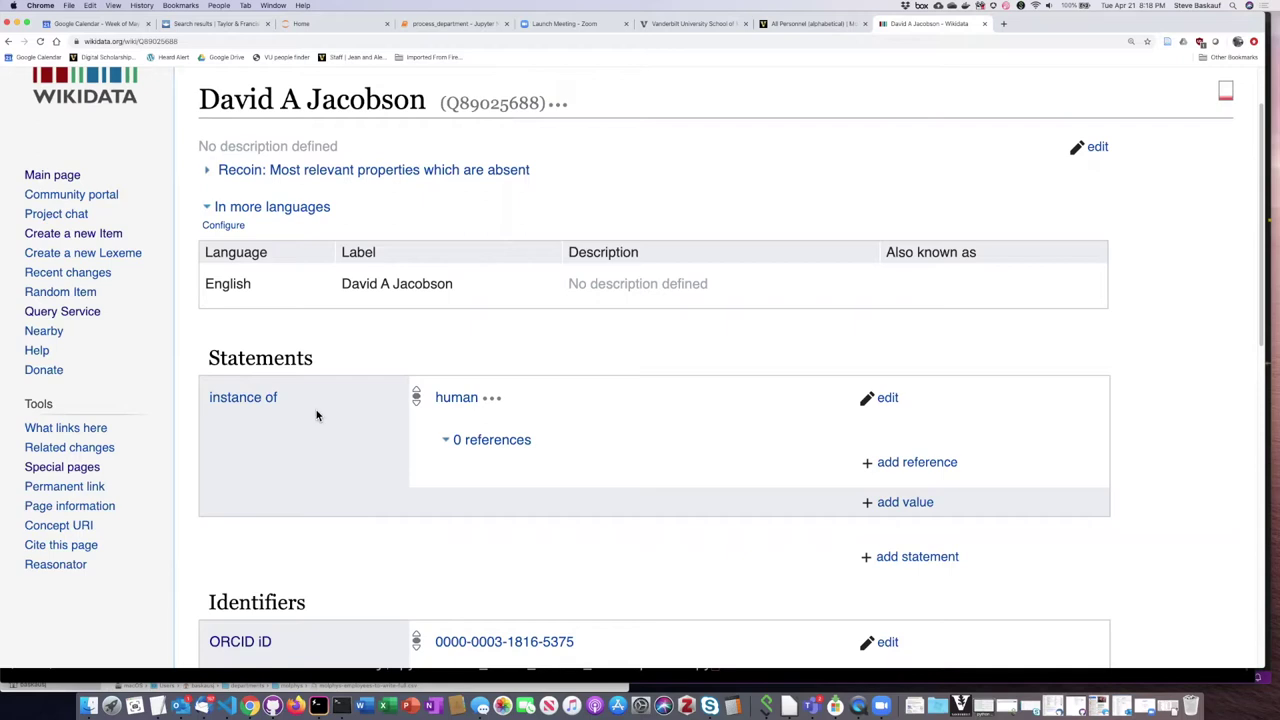
scroll(754, 394, "down", 2)
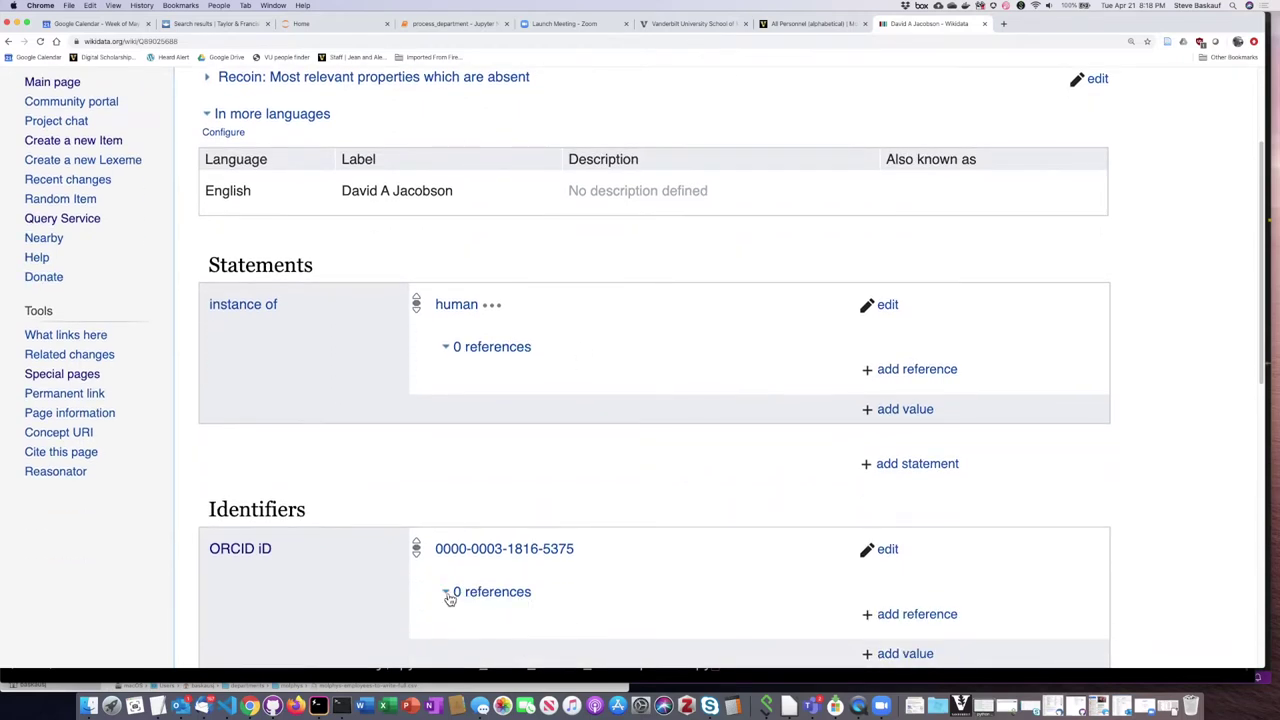
scroll(609, 481, "down", 5)
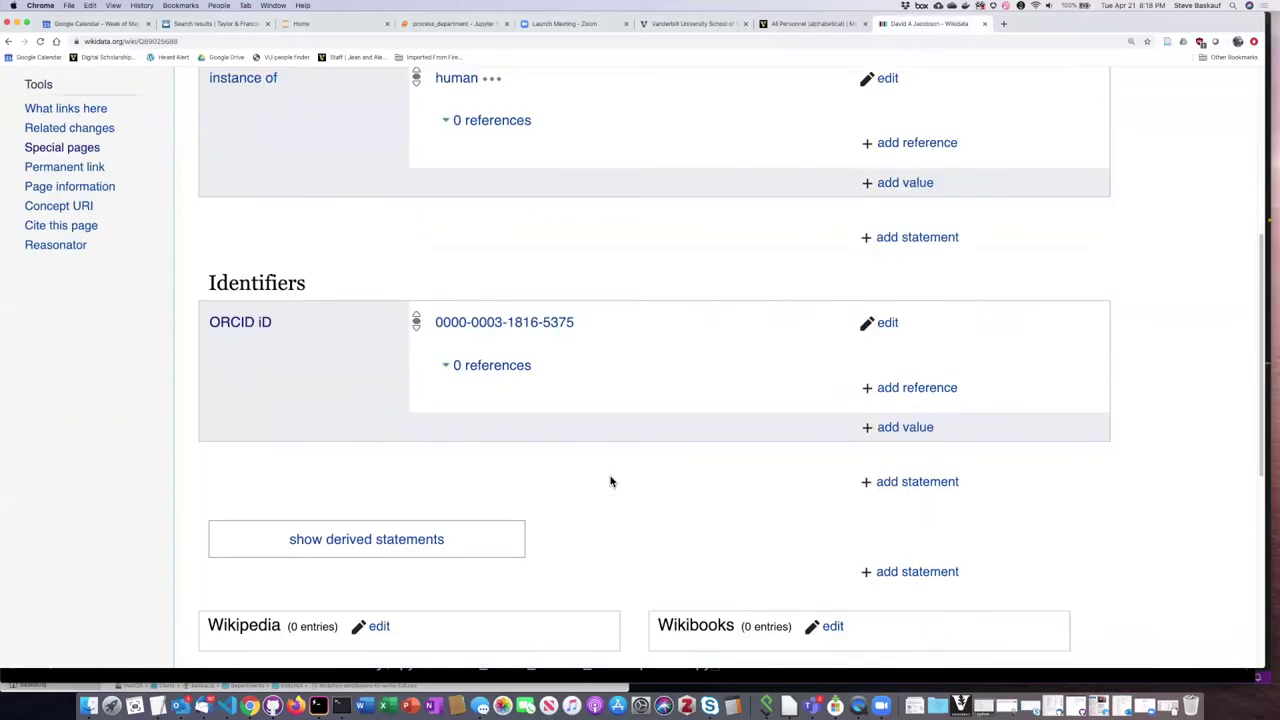
scroll(610, 481, "up", 10)
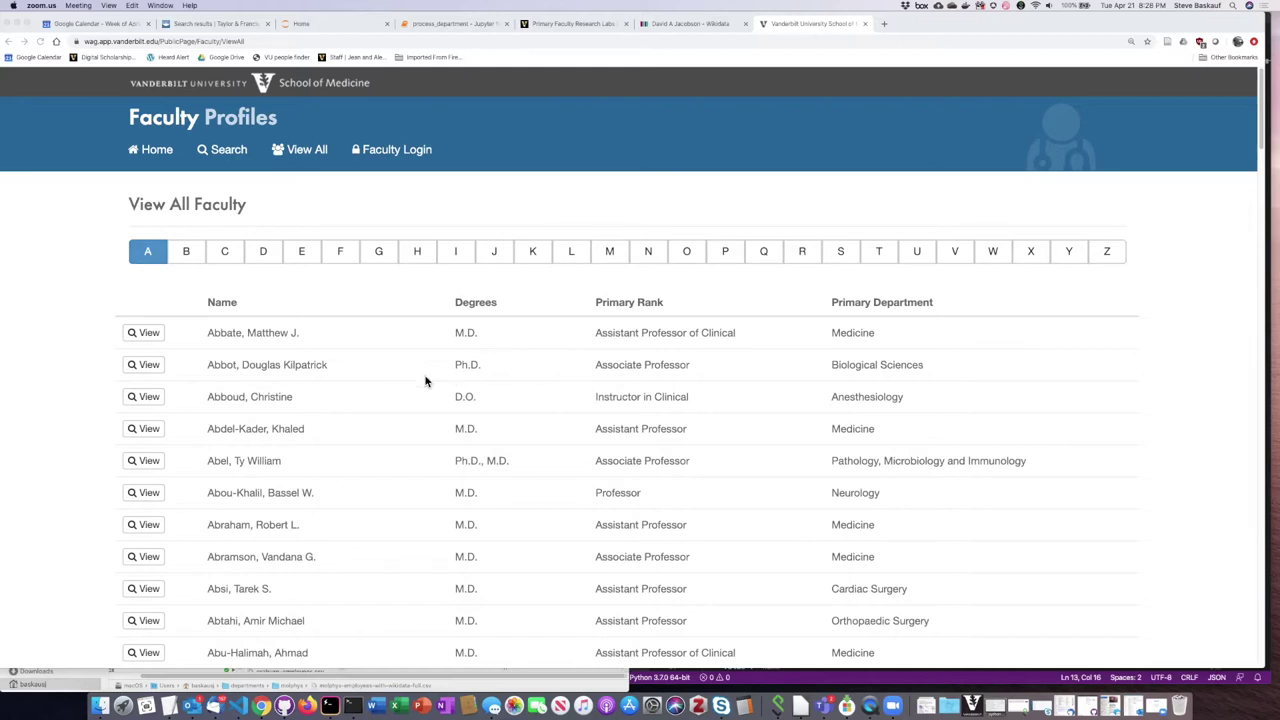
Browse the School of Medicine's full faculty list under the letters A, B and C
scroll(420, 382, "down", 5)
scroll(417, 384, "down", 10)
scroll(417, 384, "up", 15)
left_click(185, 255)
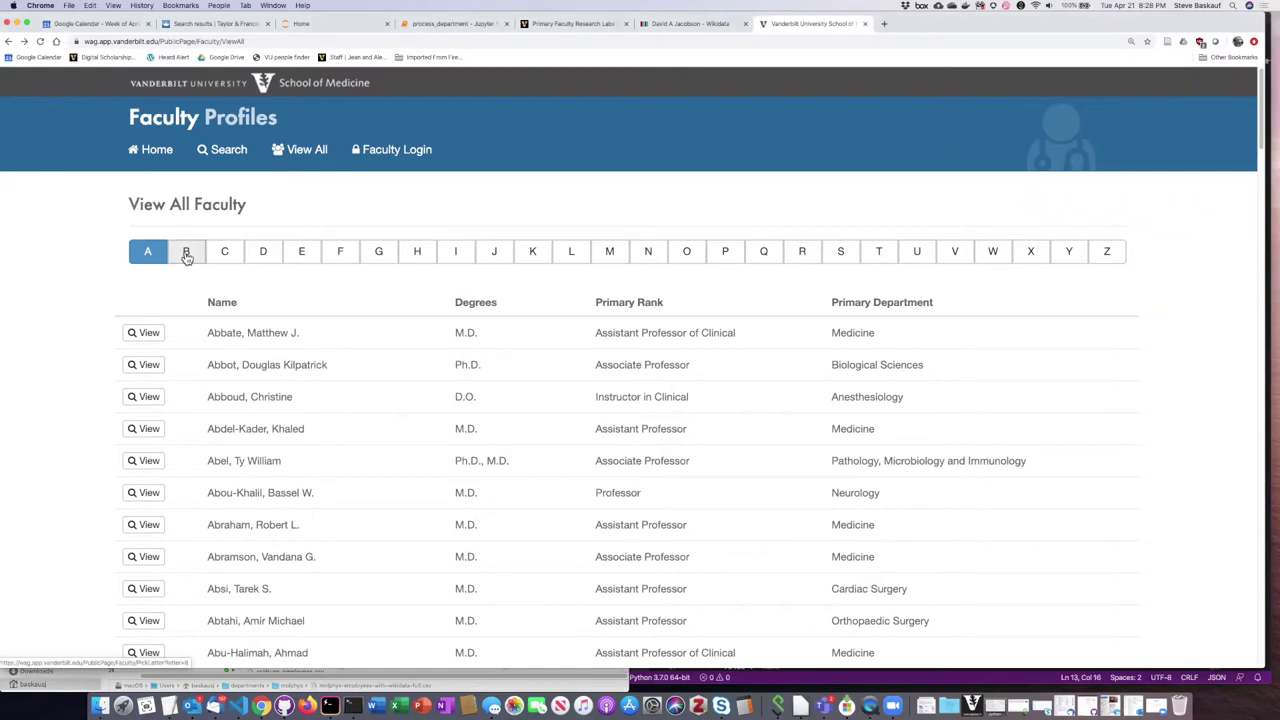
left_click(187, 256)
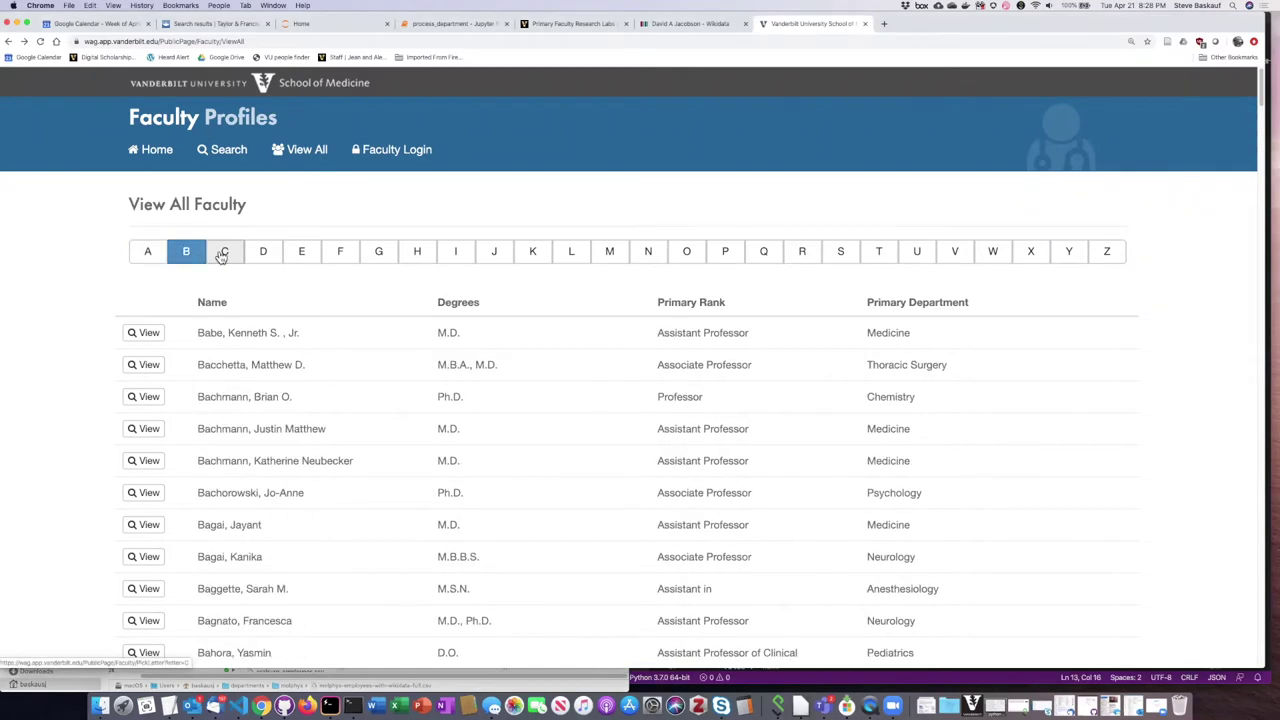
left_click(223, 255)
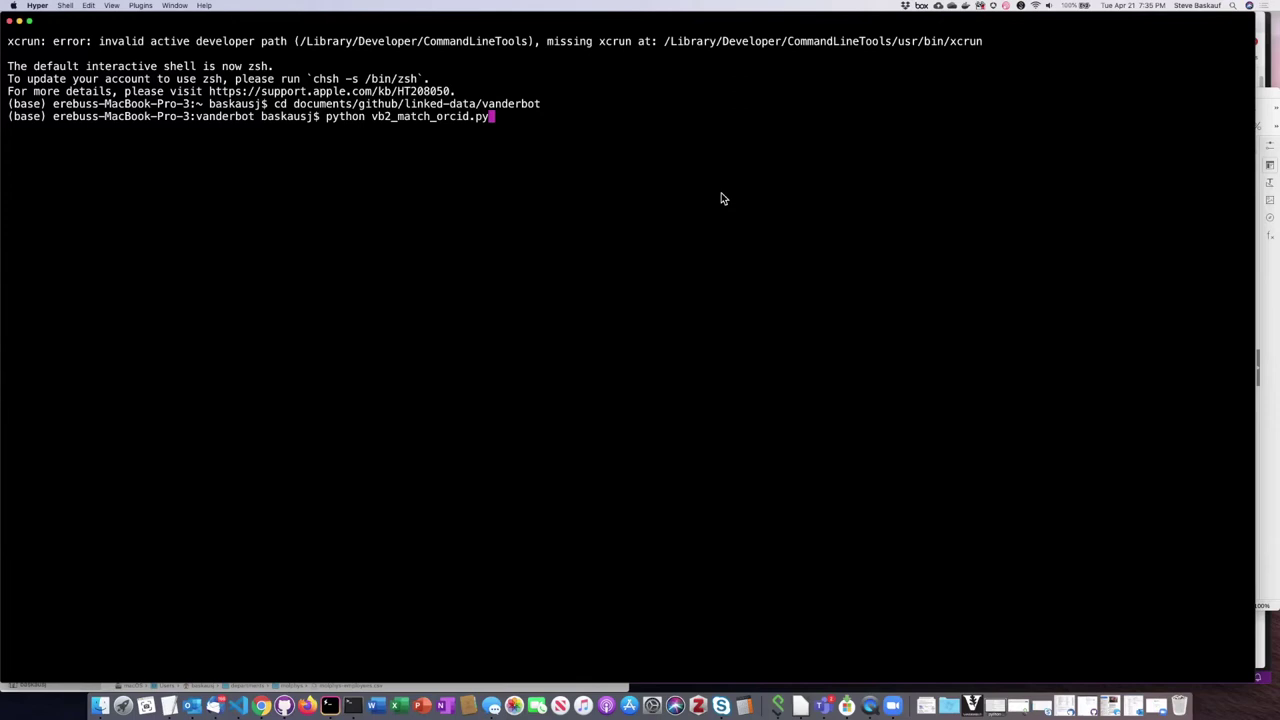
Run vb2_match_orcid.py and accept each ORCID match flagged with a missing or dissimilar department
key("Return")
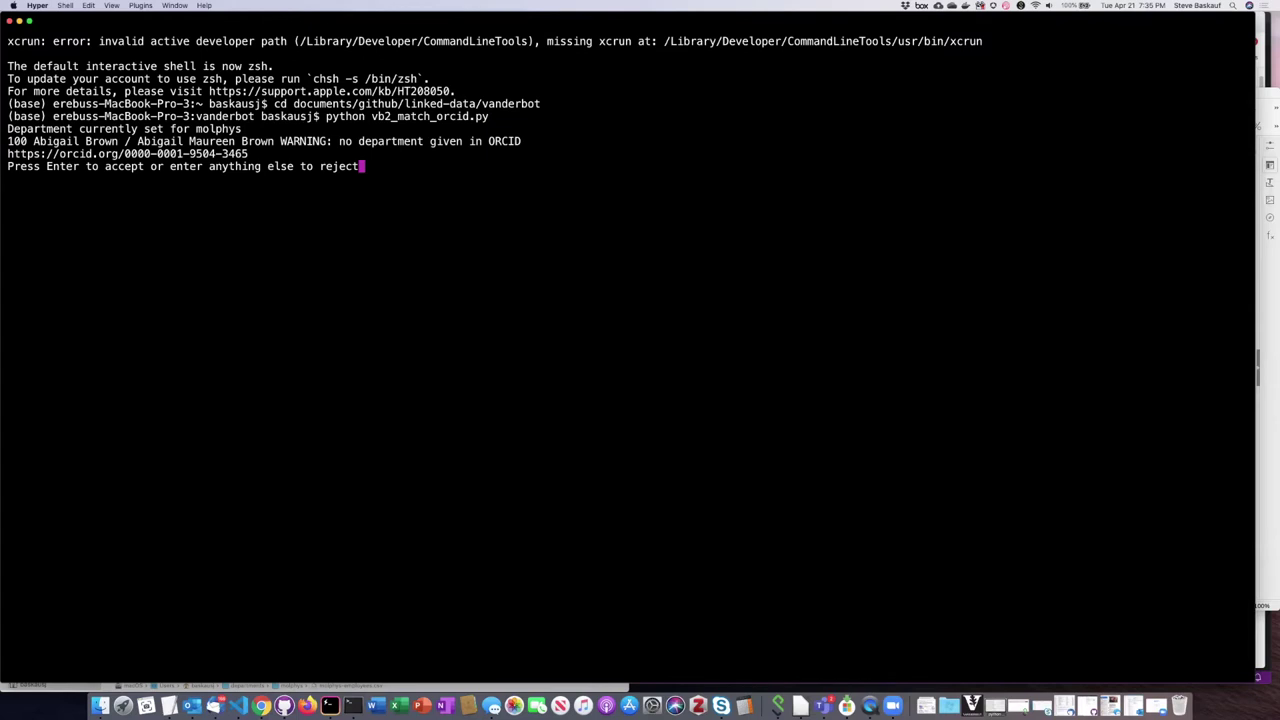
key("Return")
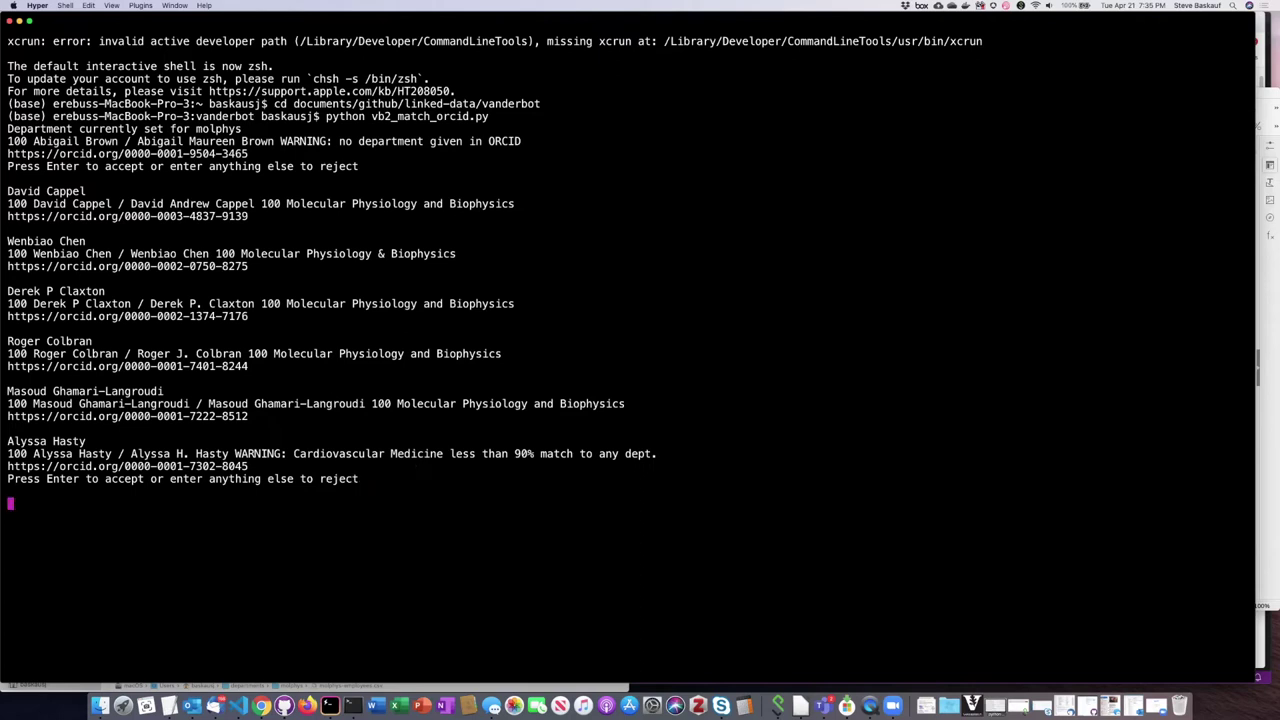
key("Return")
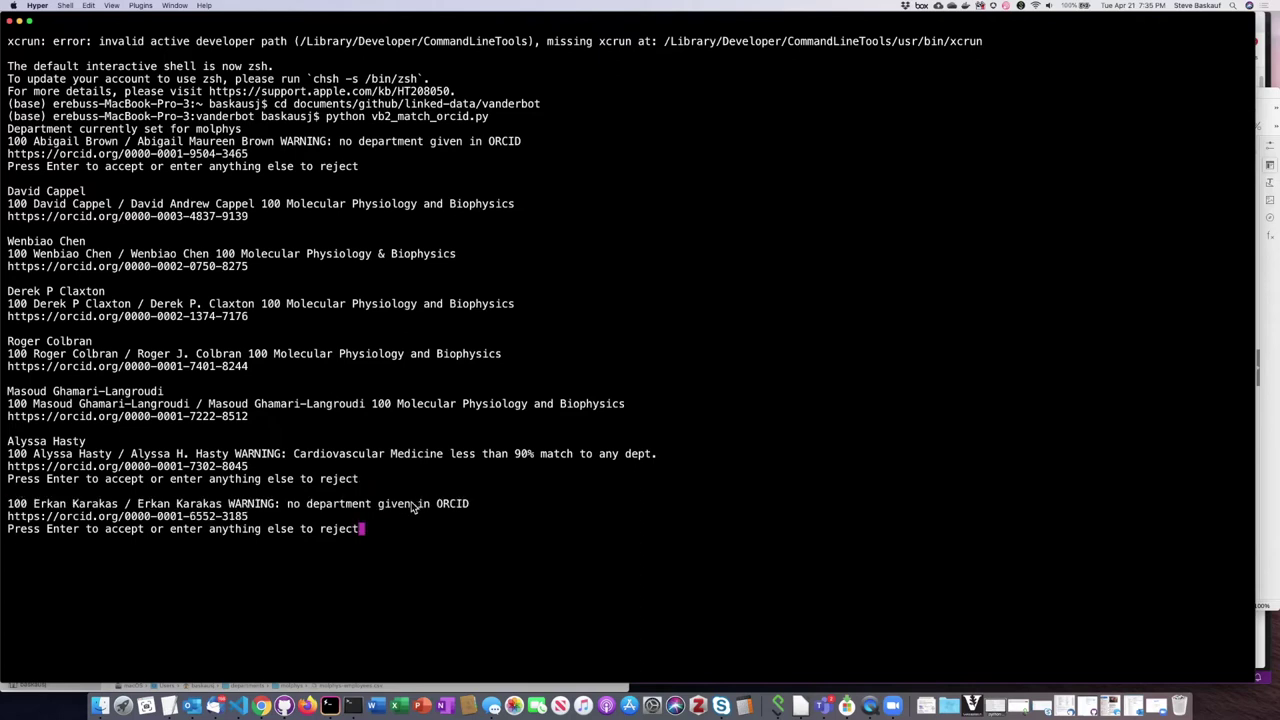
key("Return")
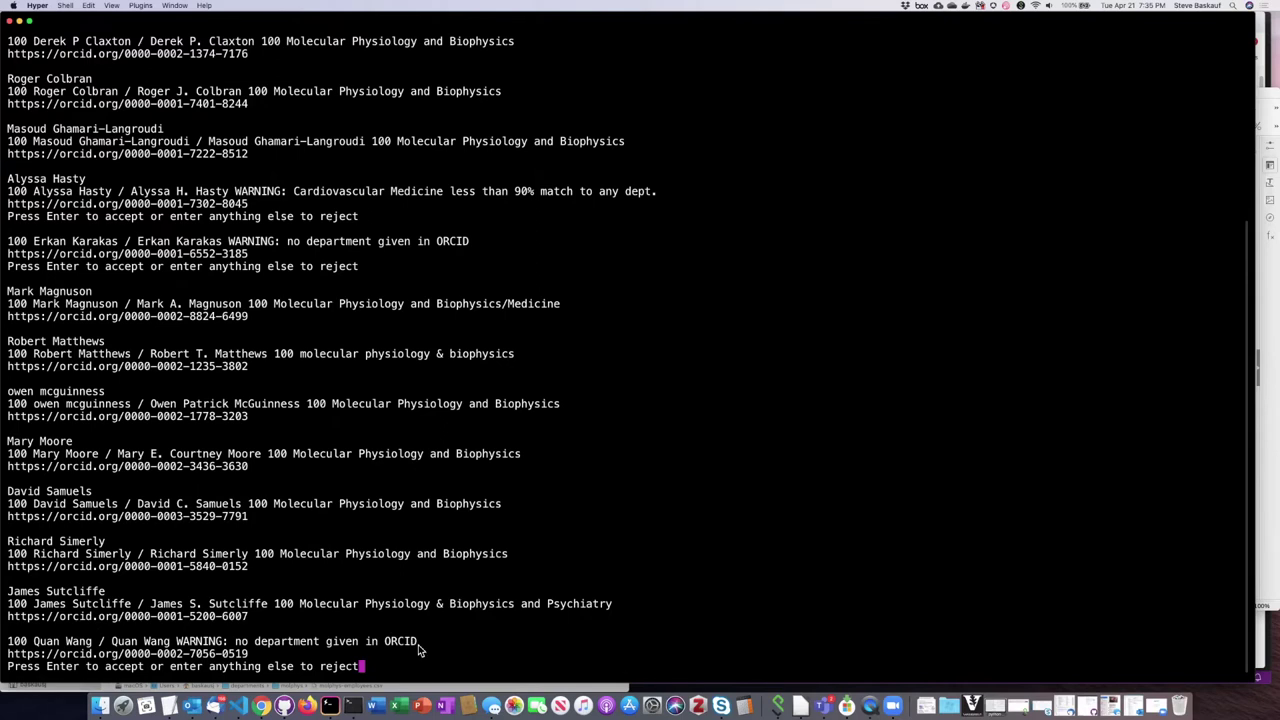
key("Return")
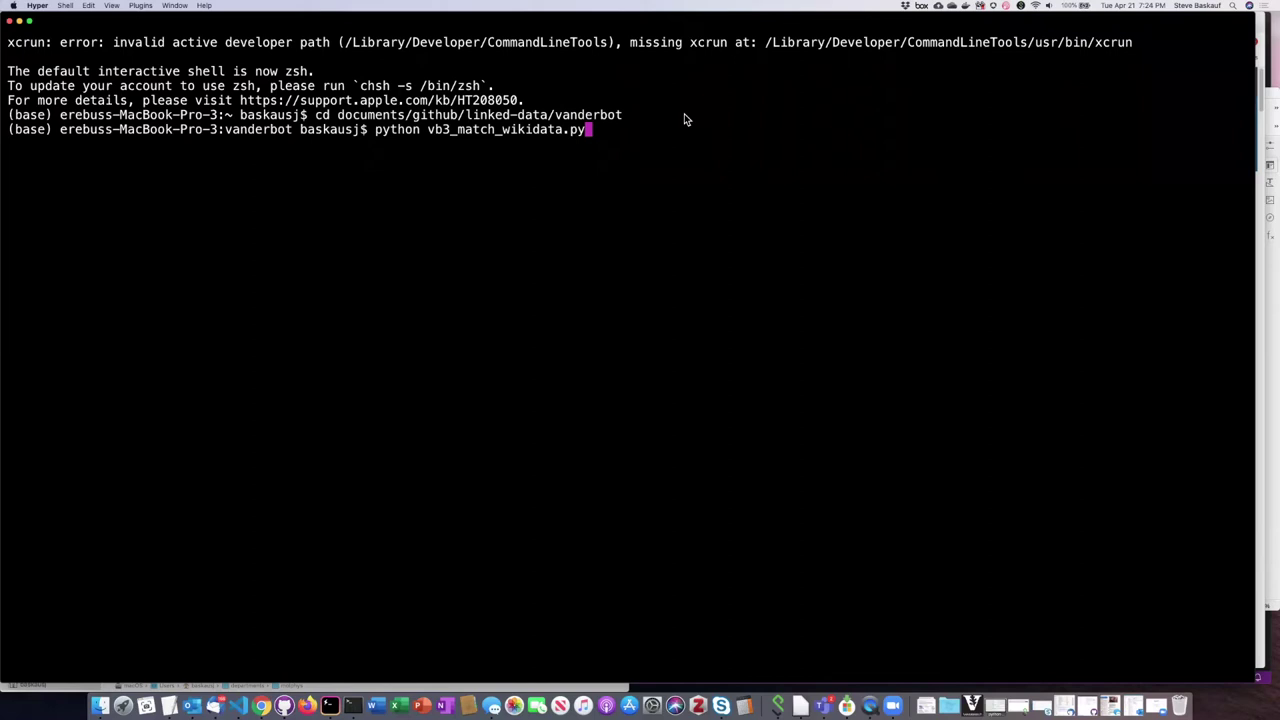
Run vb3_match_wikidata.py and reject the American football coach and business executive candidates for the first queried employee
key("Return")
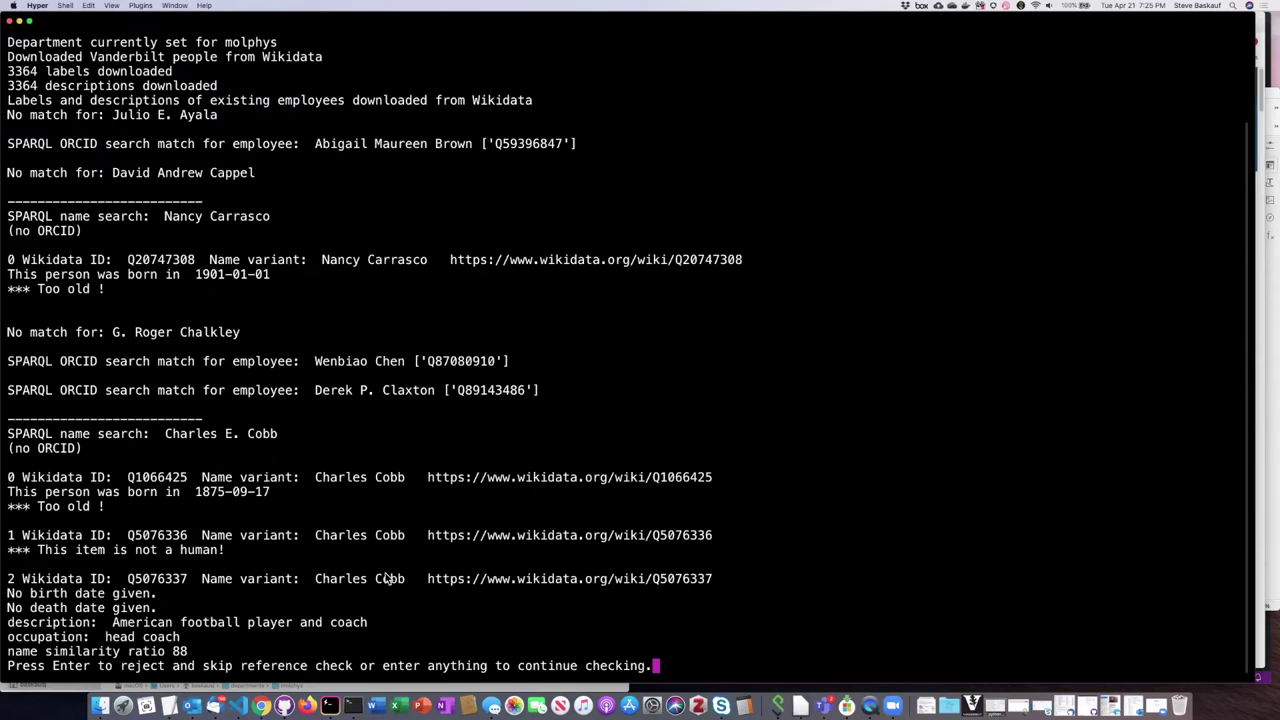
key("Return")
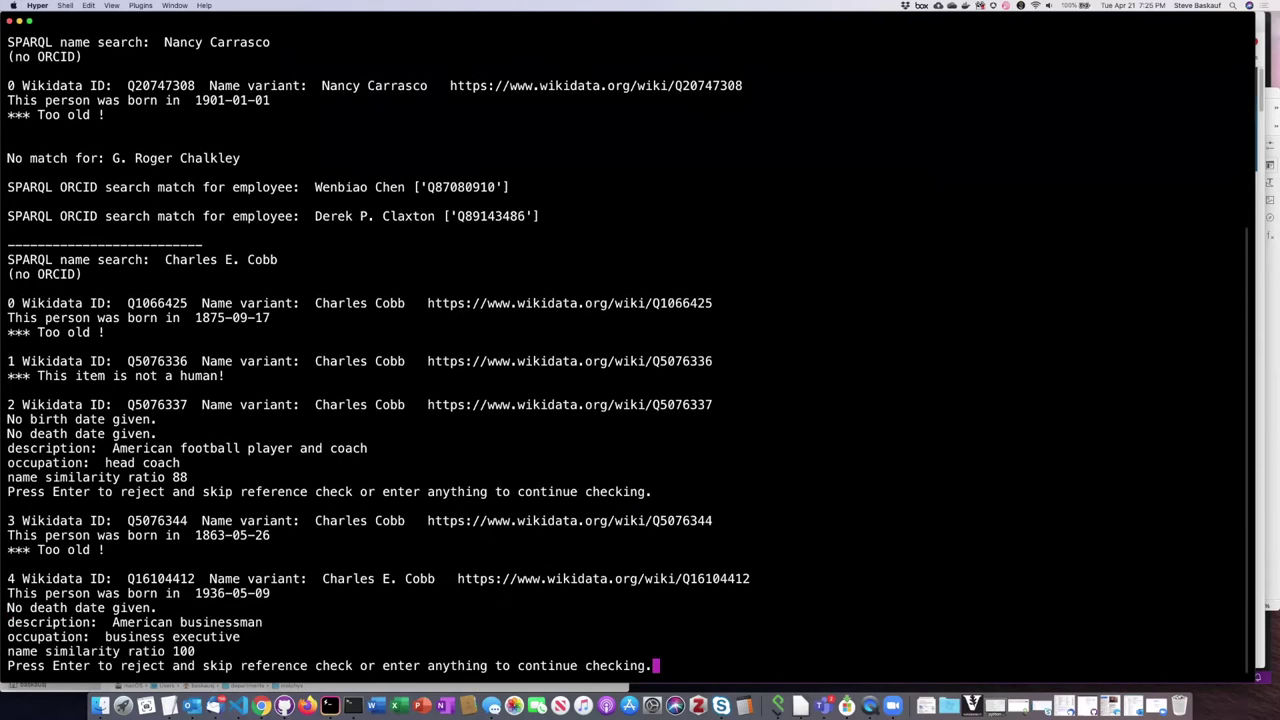
key("Return")
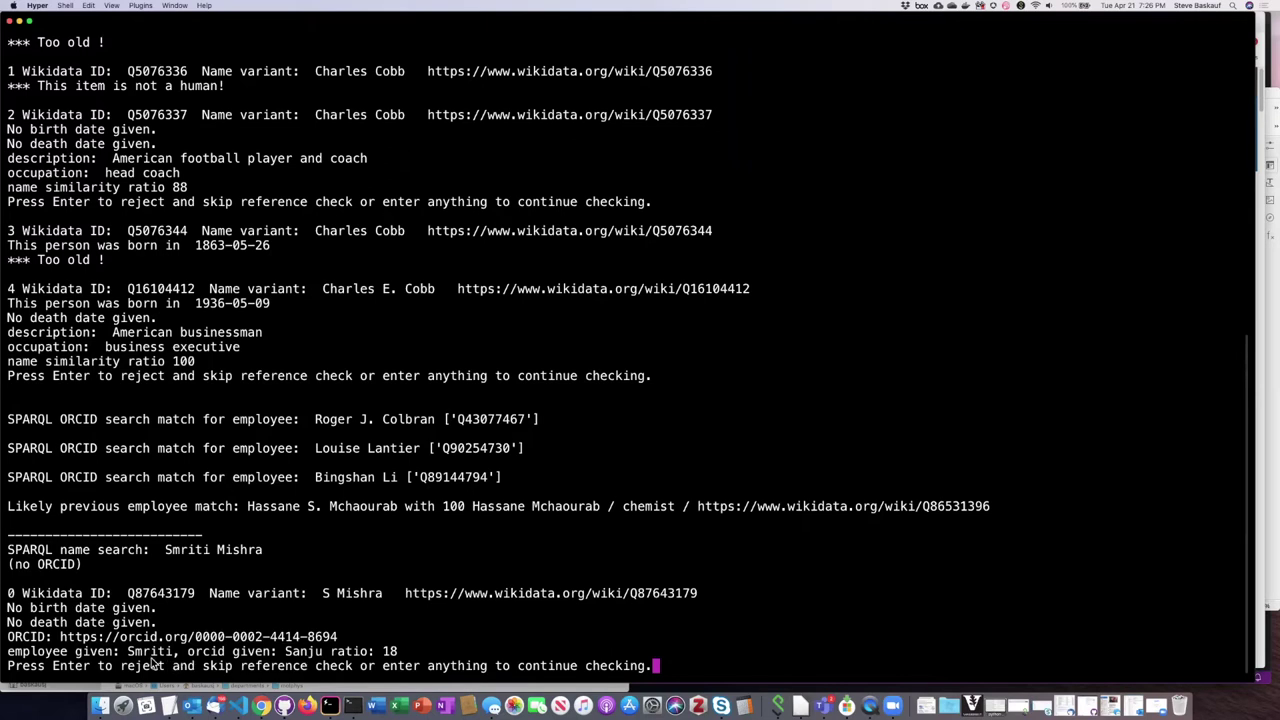
Reject the candidate with a different ORCID given name, the Indian actress, the association football player, the geophysicist and the philosopher
key("Return")
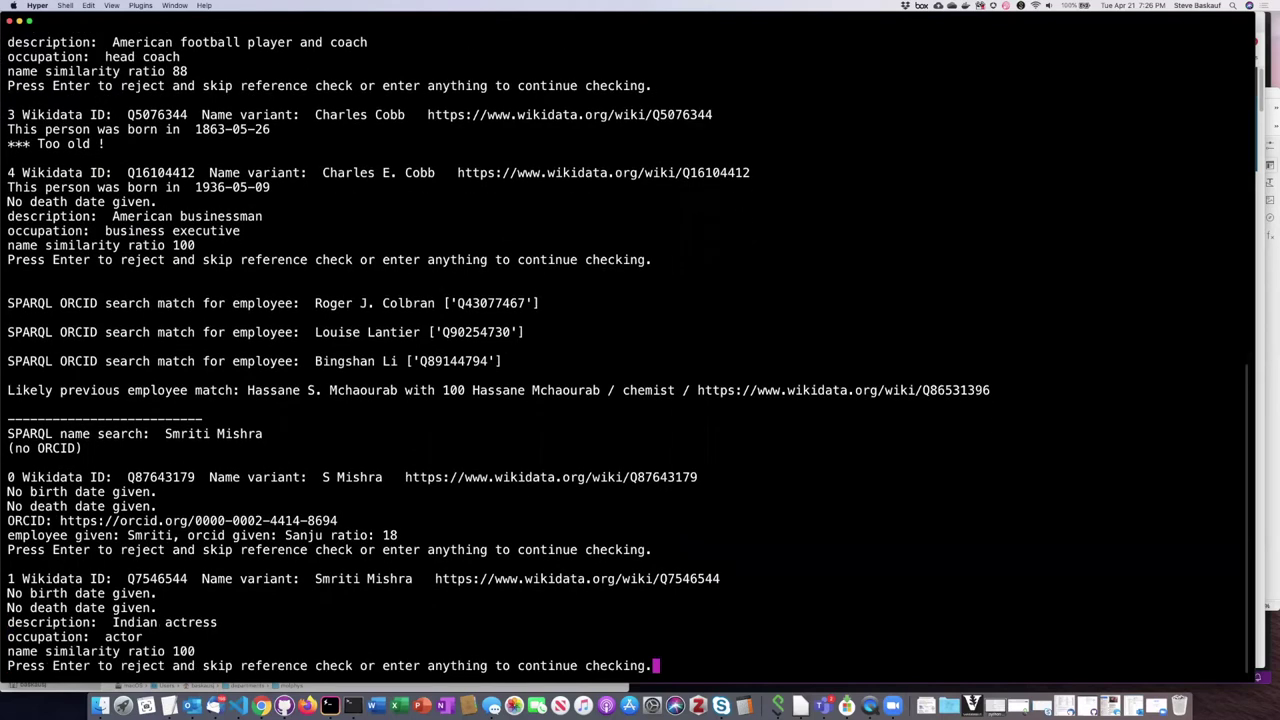
key("Return")
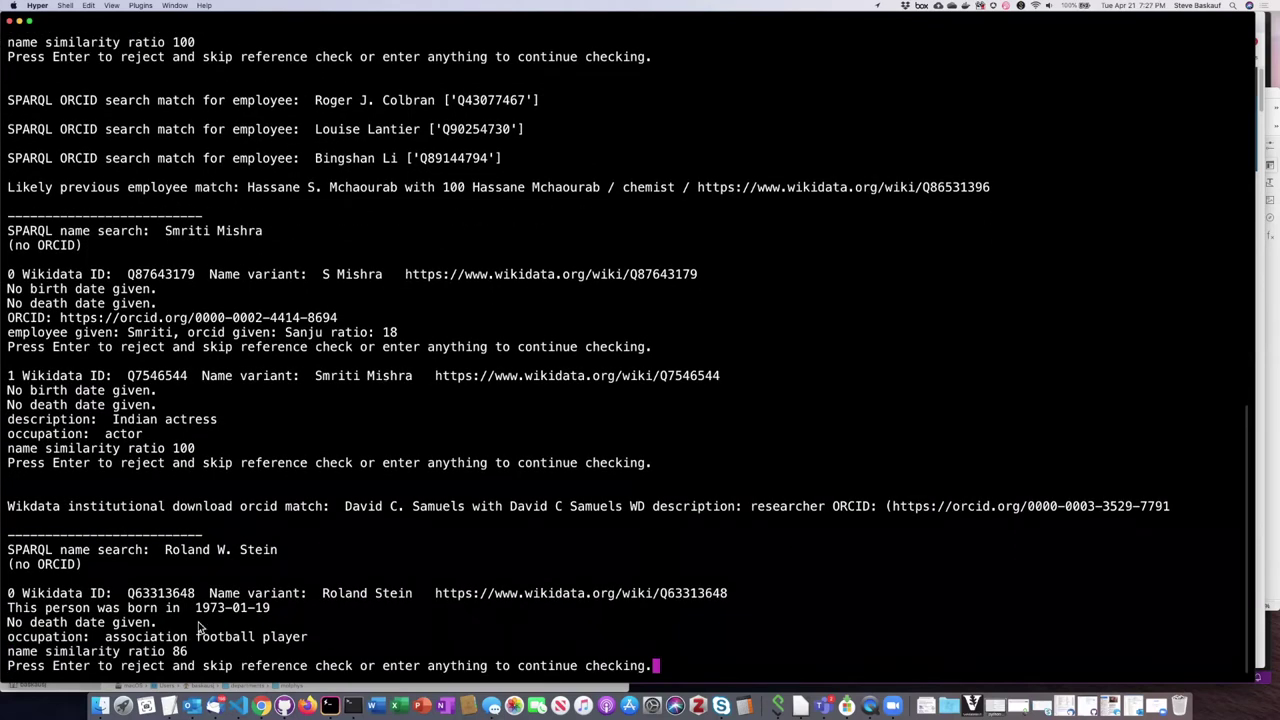
key("Return")
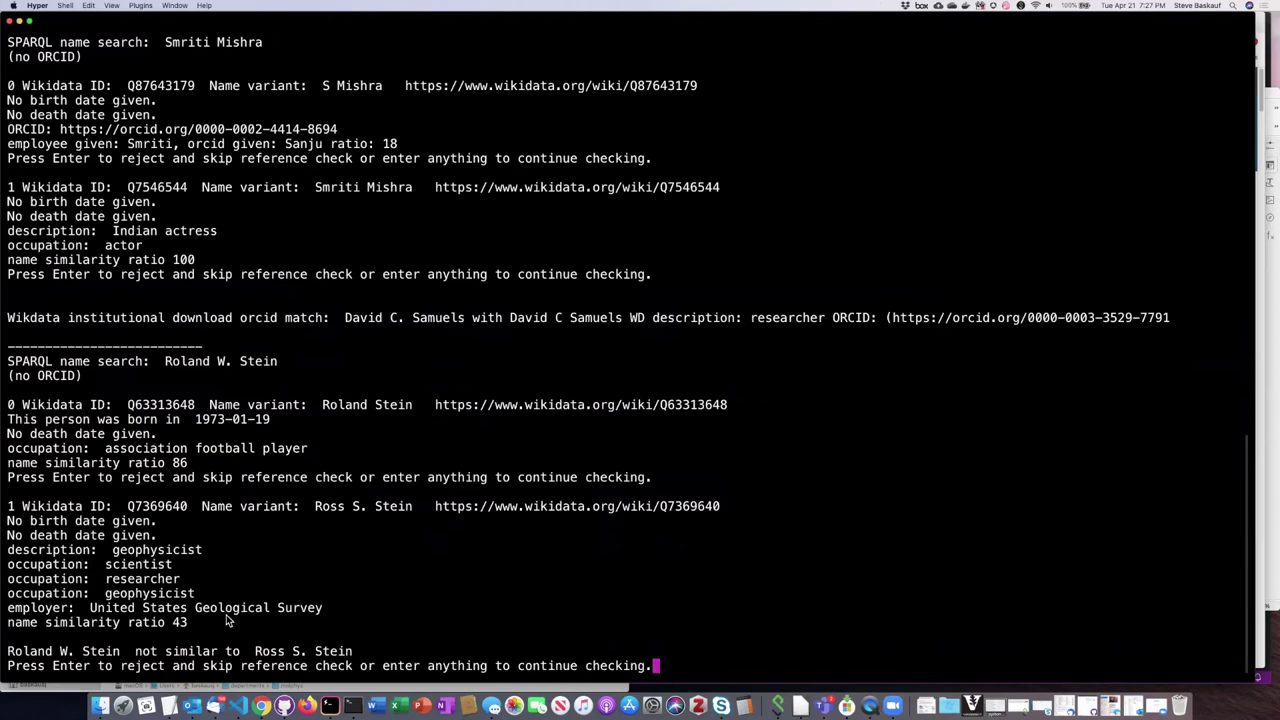
key("Return")
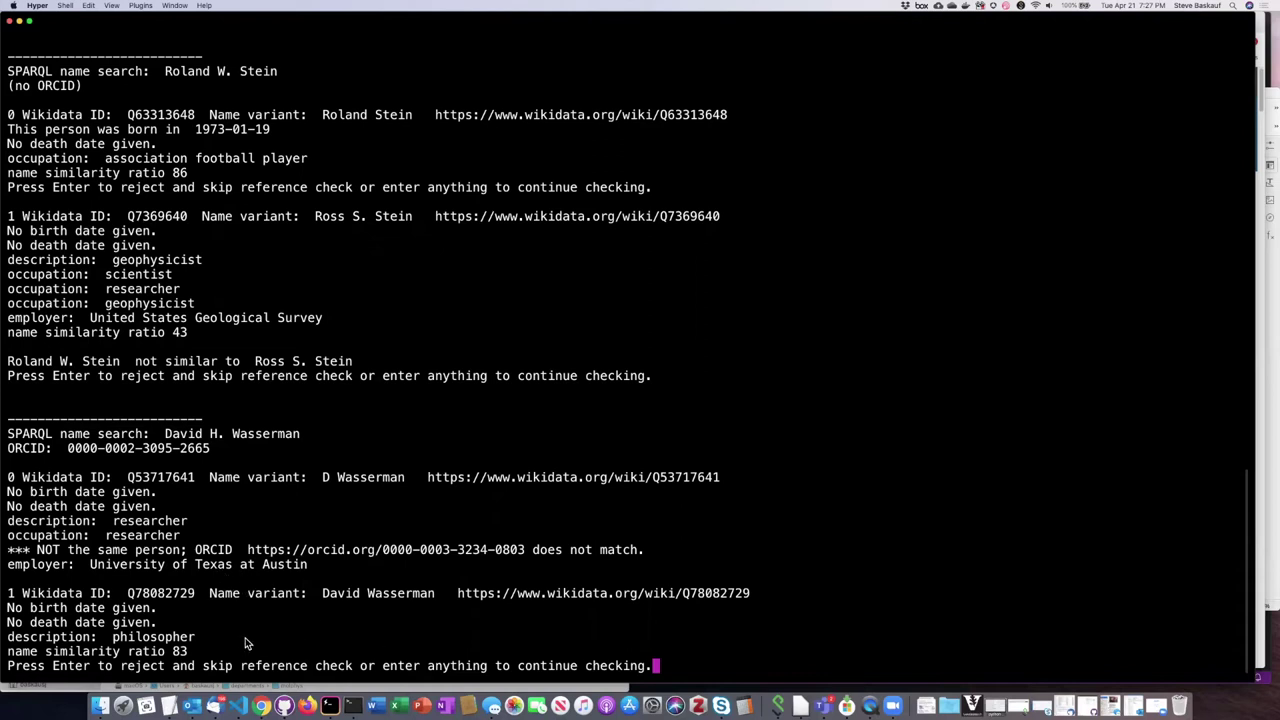
key("Return")
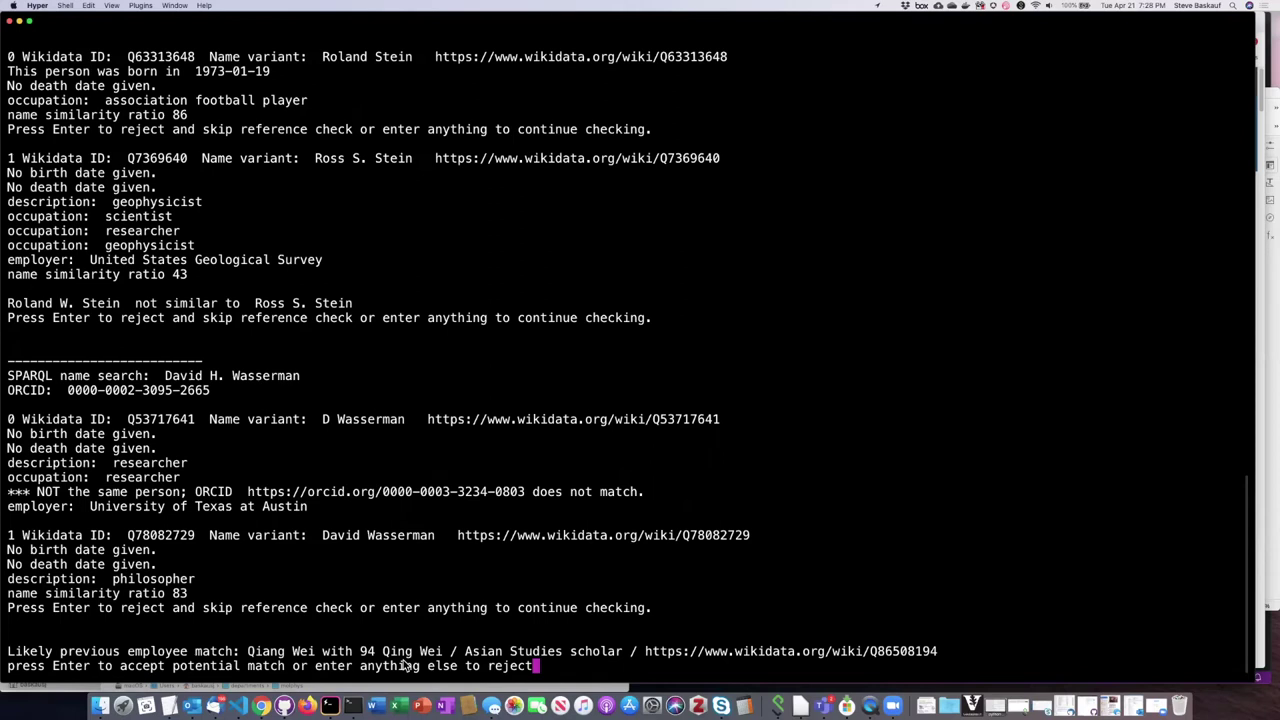
Reject the Asian Studies scholar match at both prompts, as well as the Chinese politician and the Max Planck researcher candidates
type("g")
key("Return")
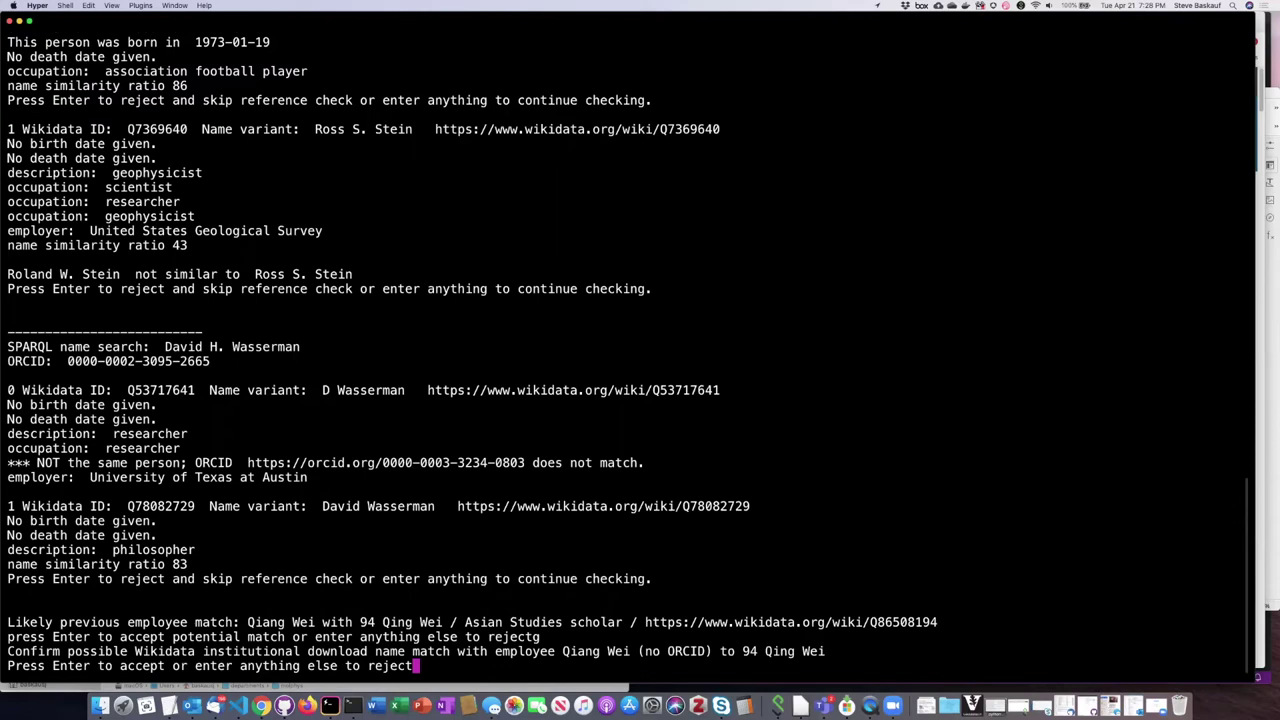
type("g")
key("Return")
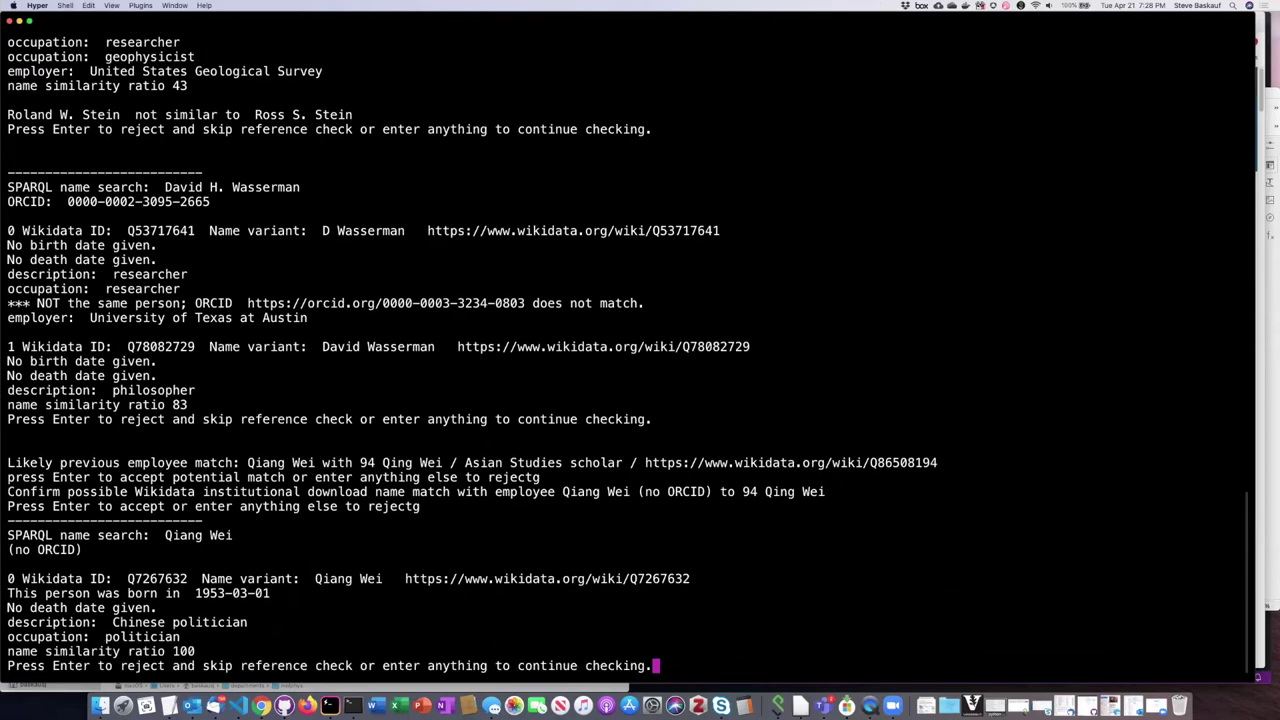
key("Return")
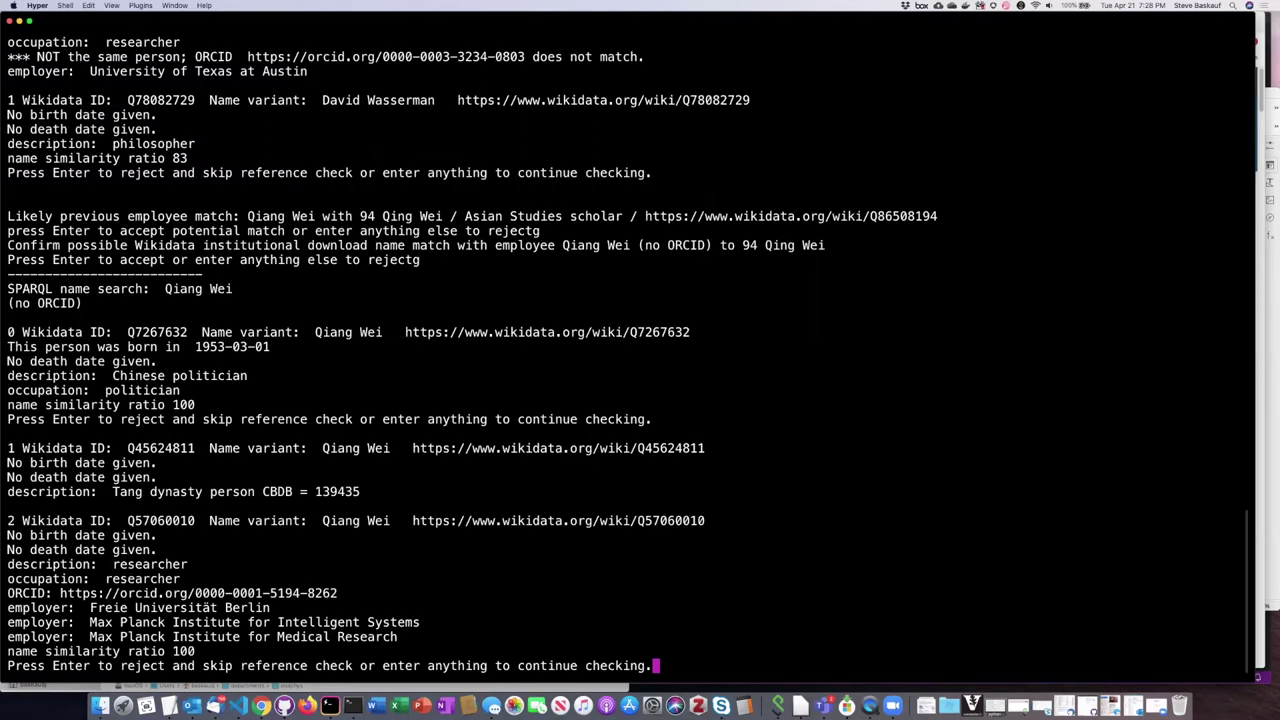
key("Return")
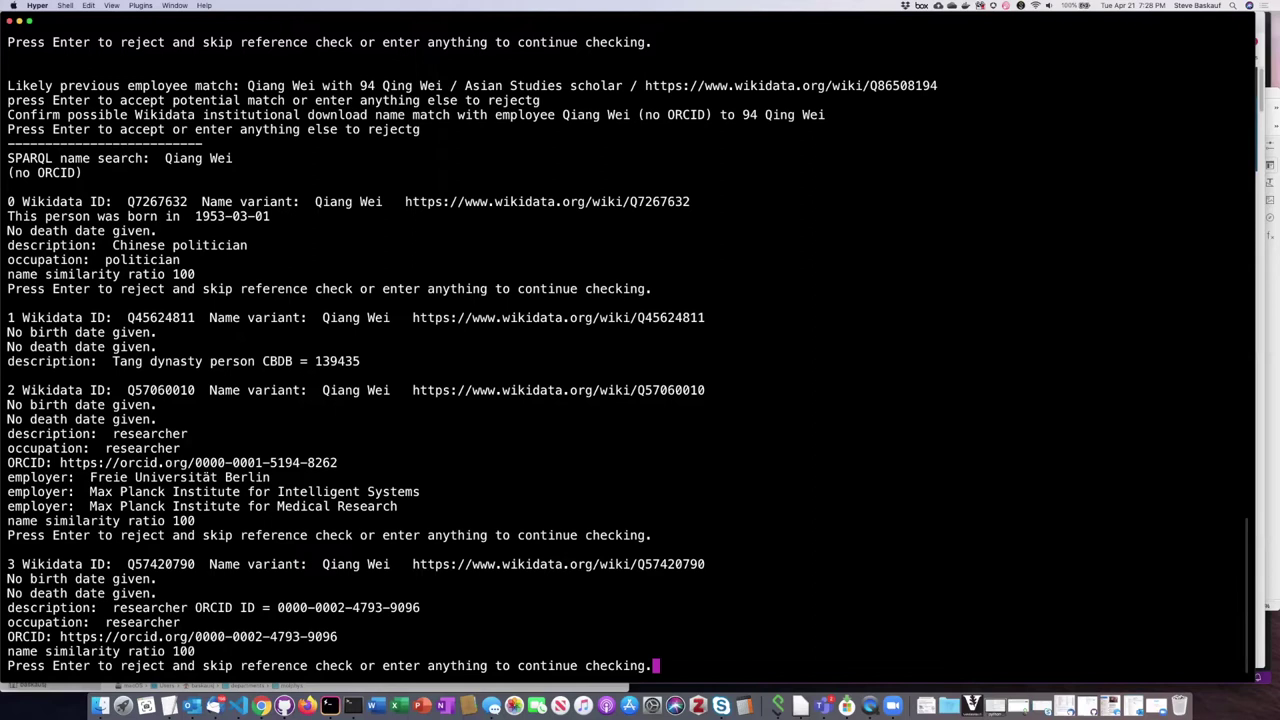
Continue the reference check for candidates 3, 4 and 5, and answer that none of them matches
type("b")
key("Return")
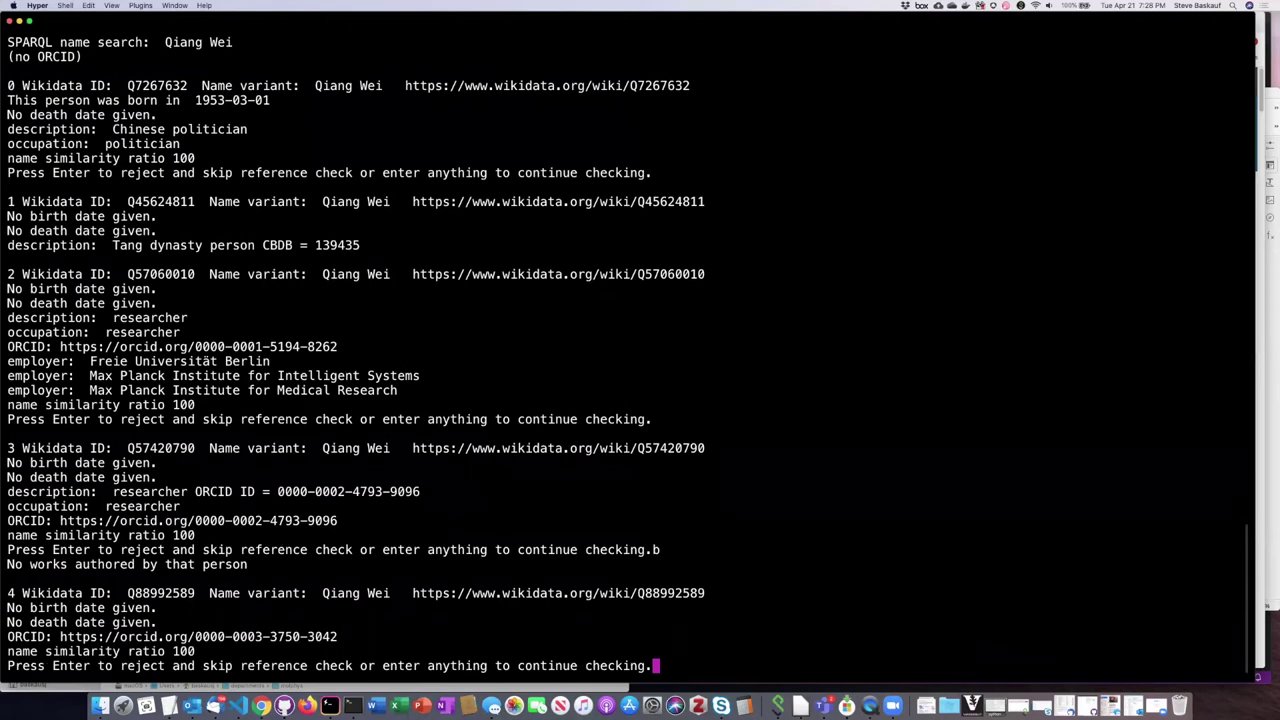
type("b")
key("Return")
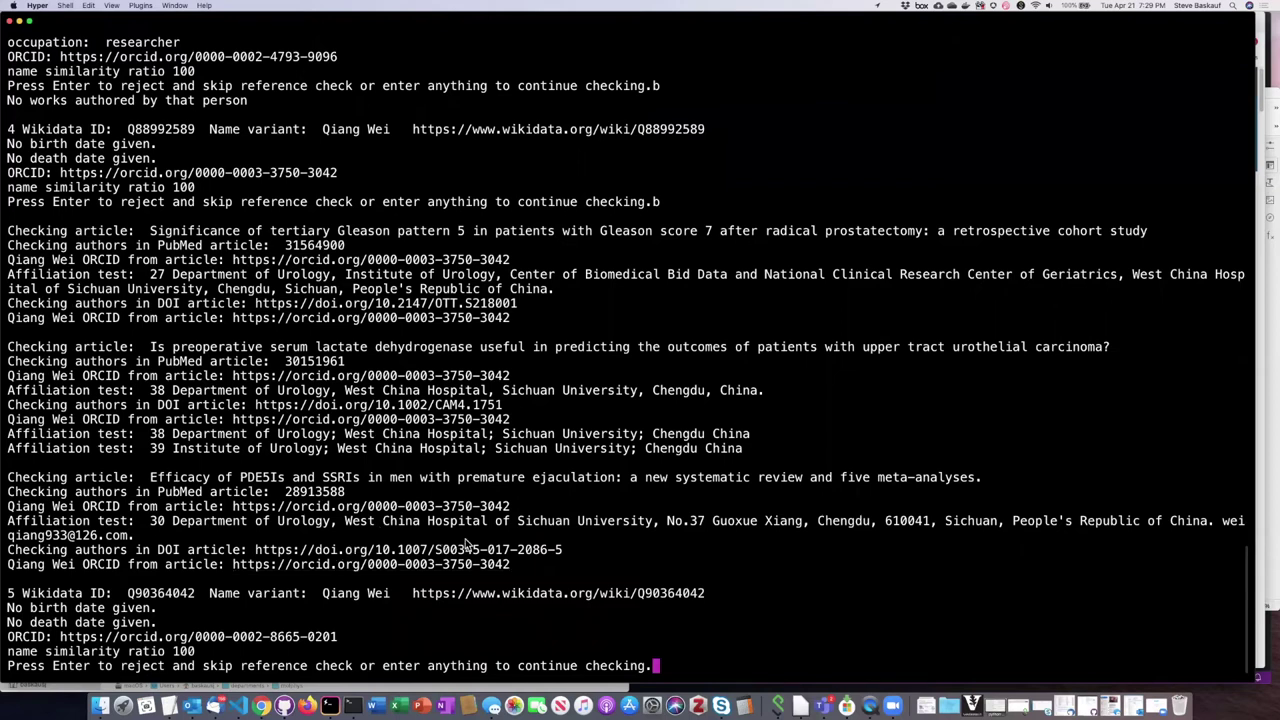
type("g")
key("Return")
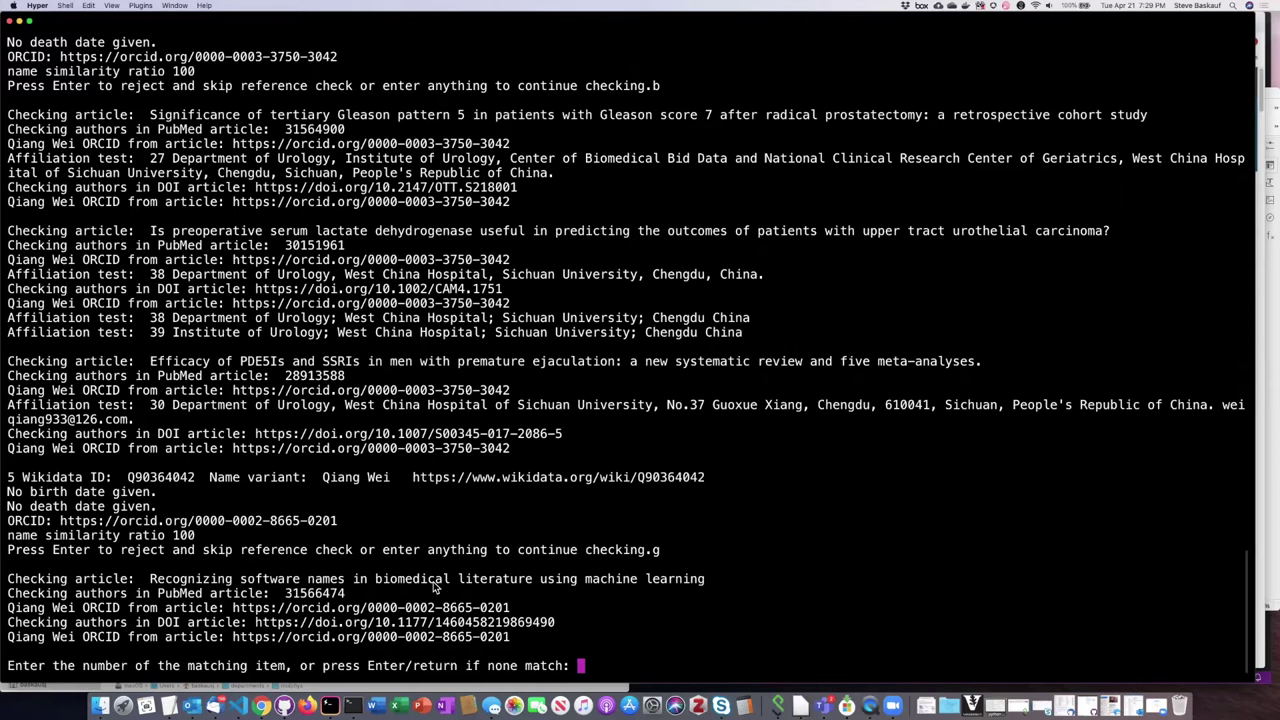
key("Return")
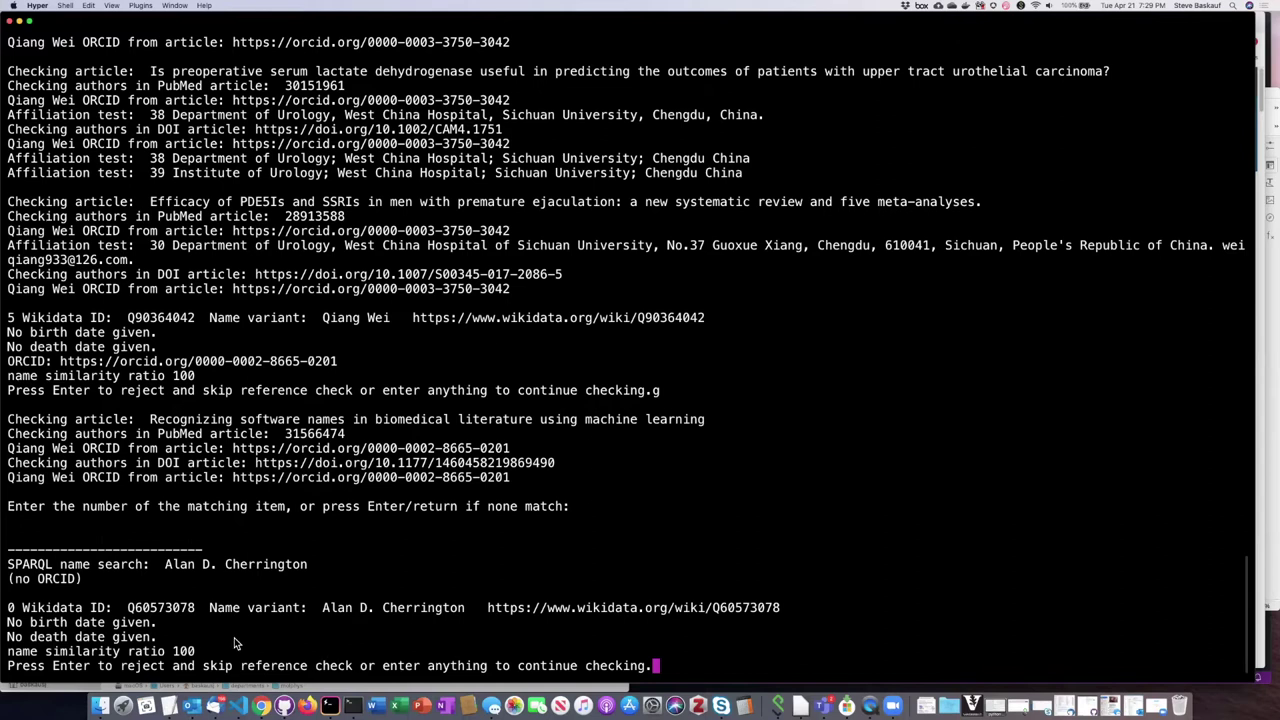
Continue the reference check for the next employee's only candidate, Q60573078, and examine its Wikidata page enlarged to 200% down to the award statement
type("b")
key("Return")
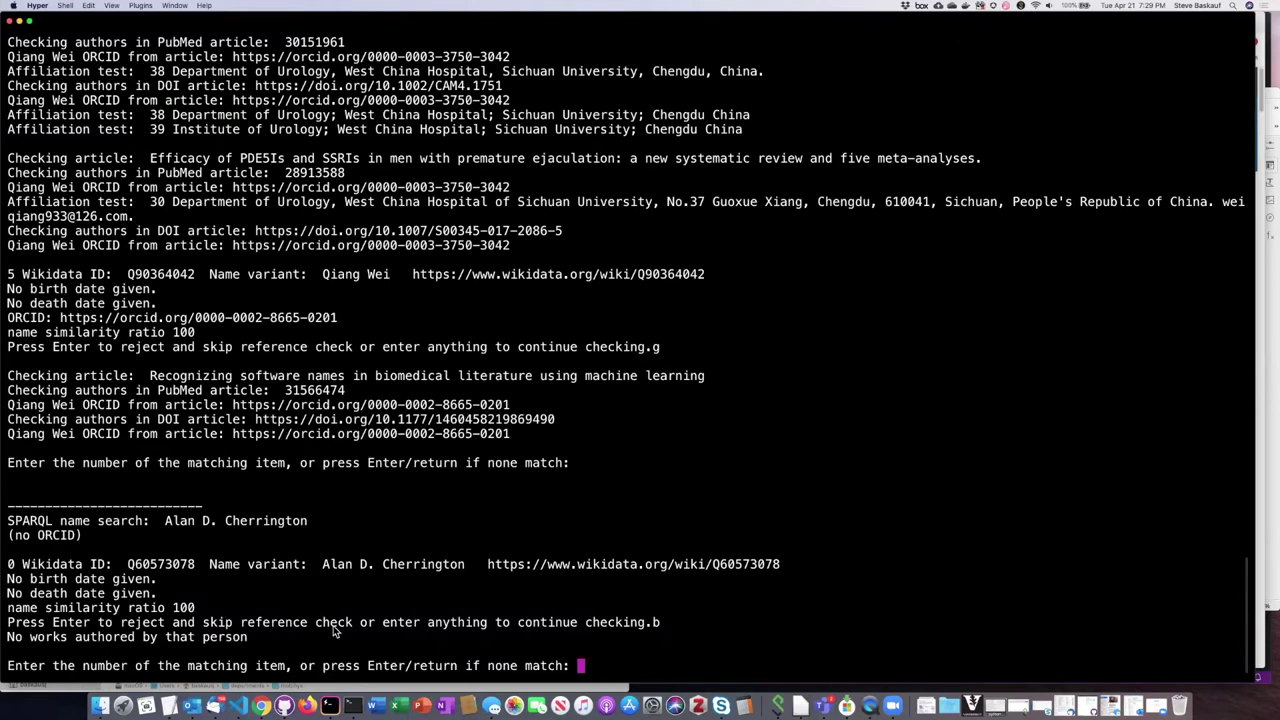
left_click(553, 566)
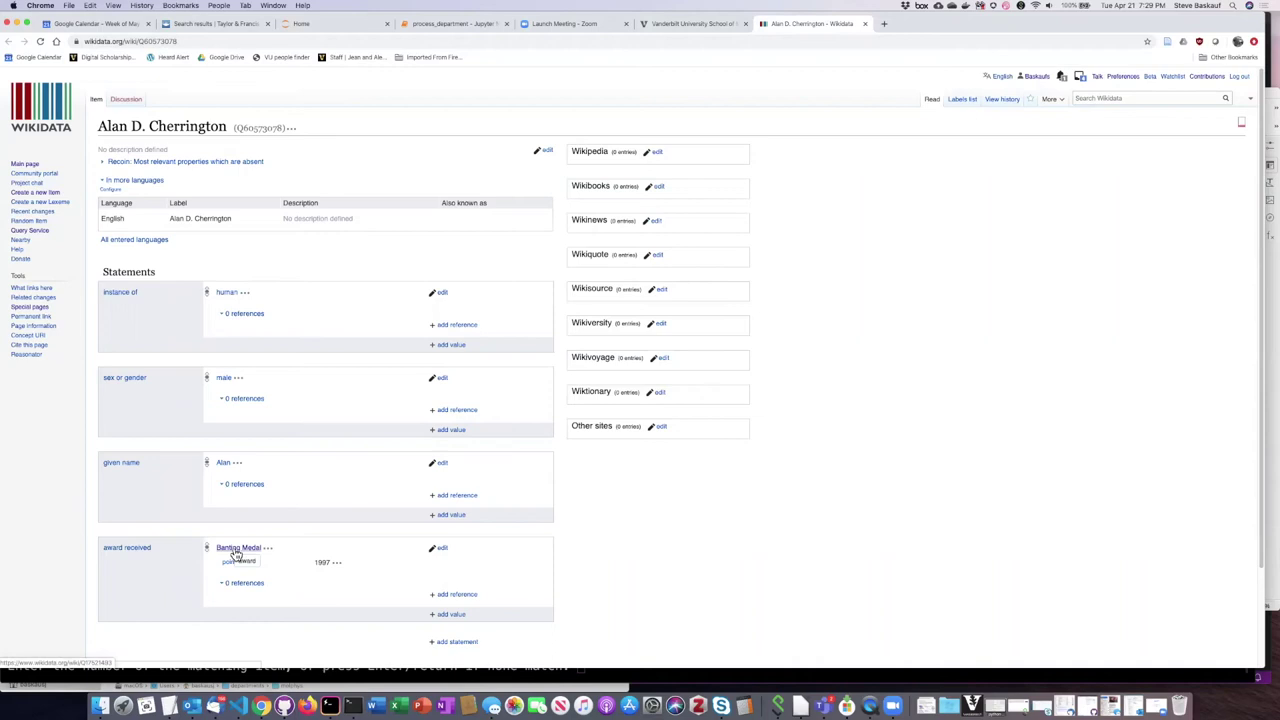
key("super+equal")
key("super+equal")
key("super+equal")
key("super+equal")
key("super+equal")
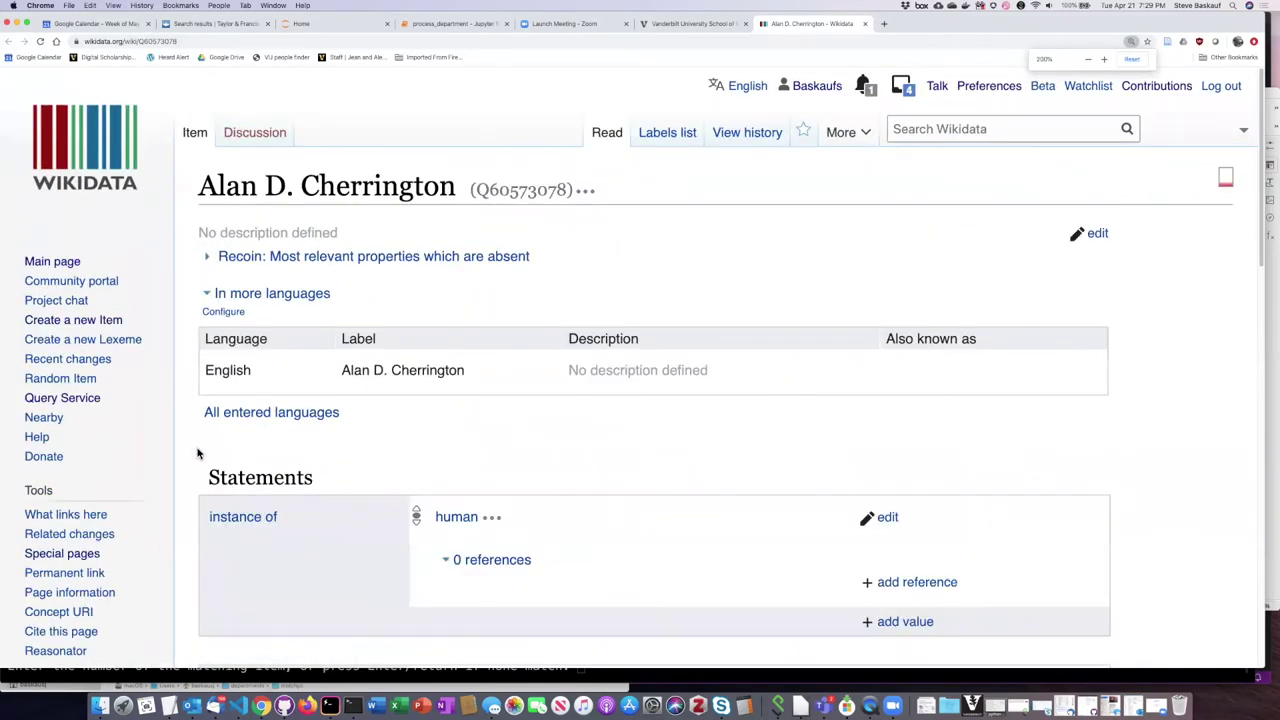
scroll(346, 445, "down", 10)
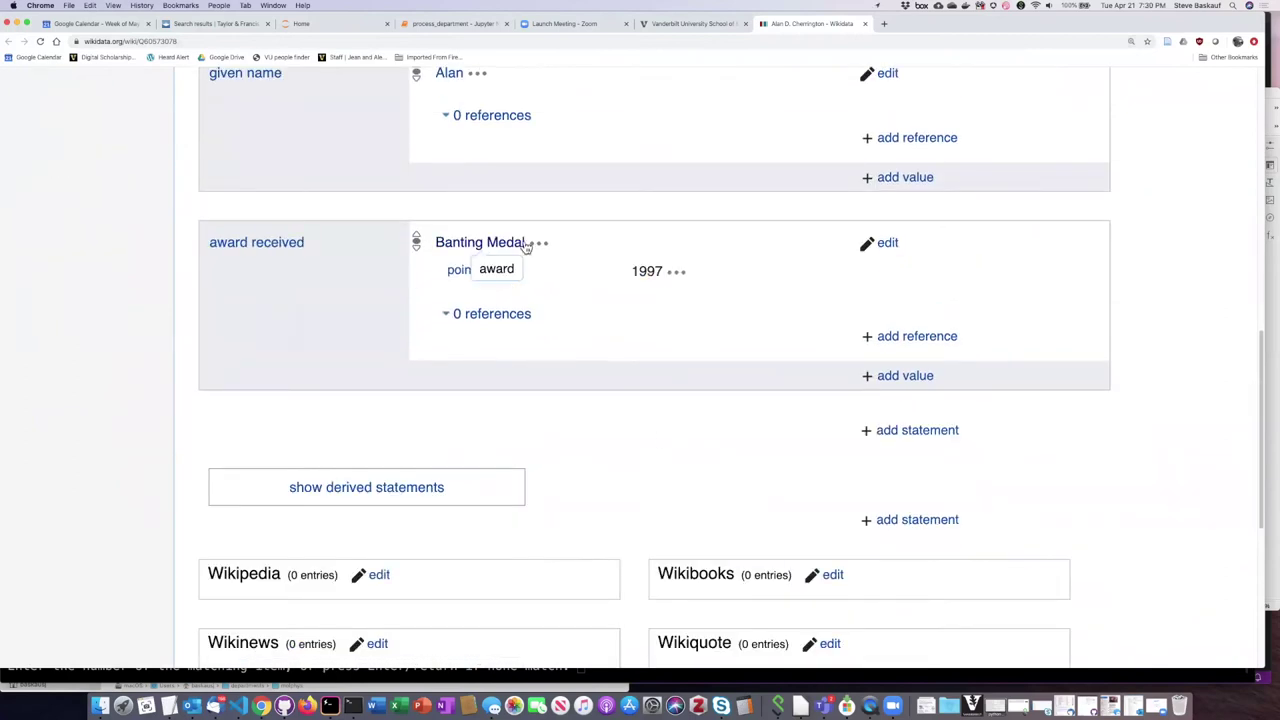
Review the statements of the linked Banting Medal award item and return to the School of Medicine faculty list
left_click(507, 248)
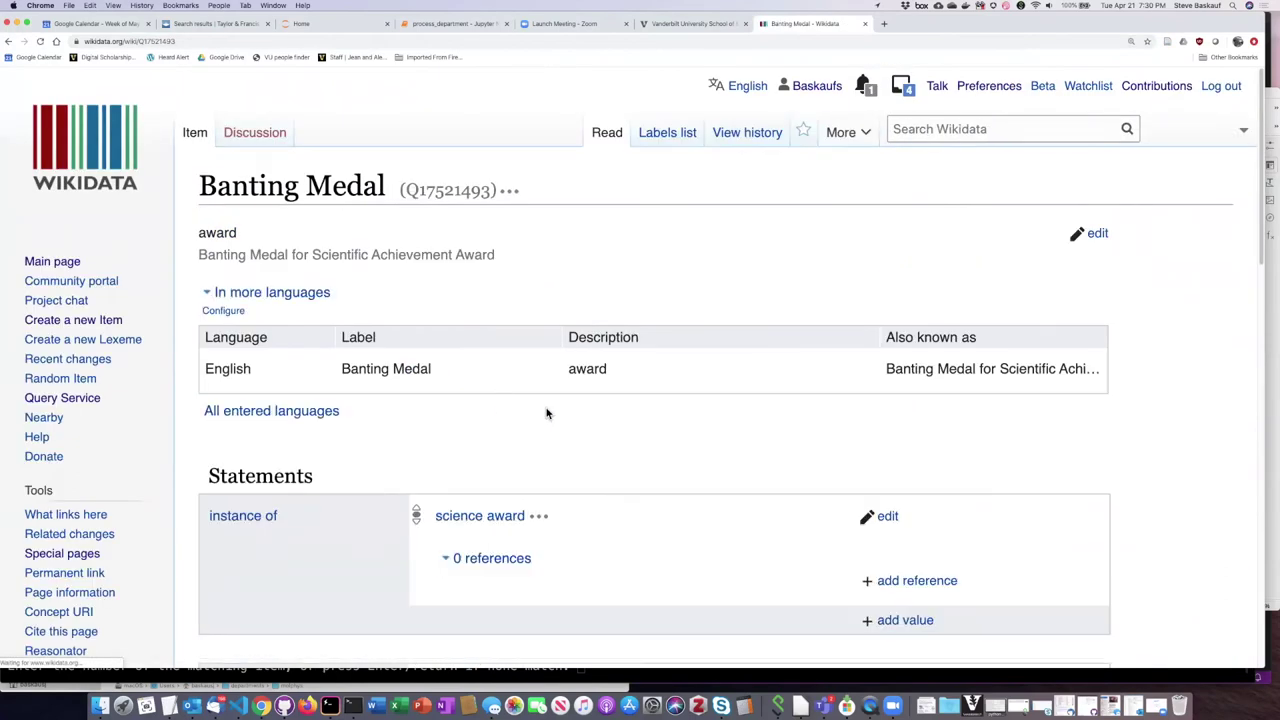
scroll(639, 427, "down", 3)
scroll(639, 427, "down", 7)
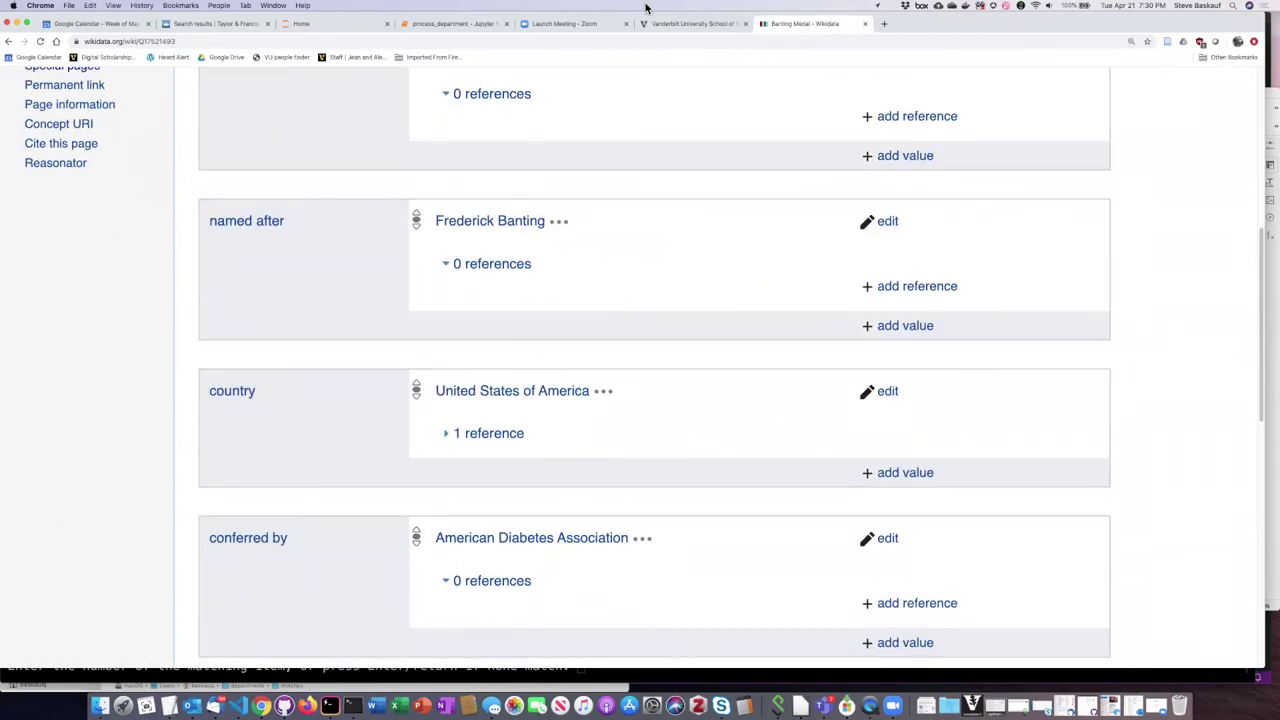
left_click(700, 24)
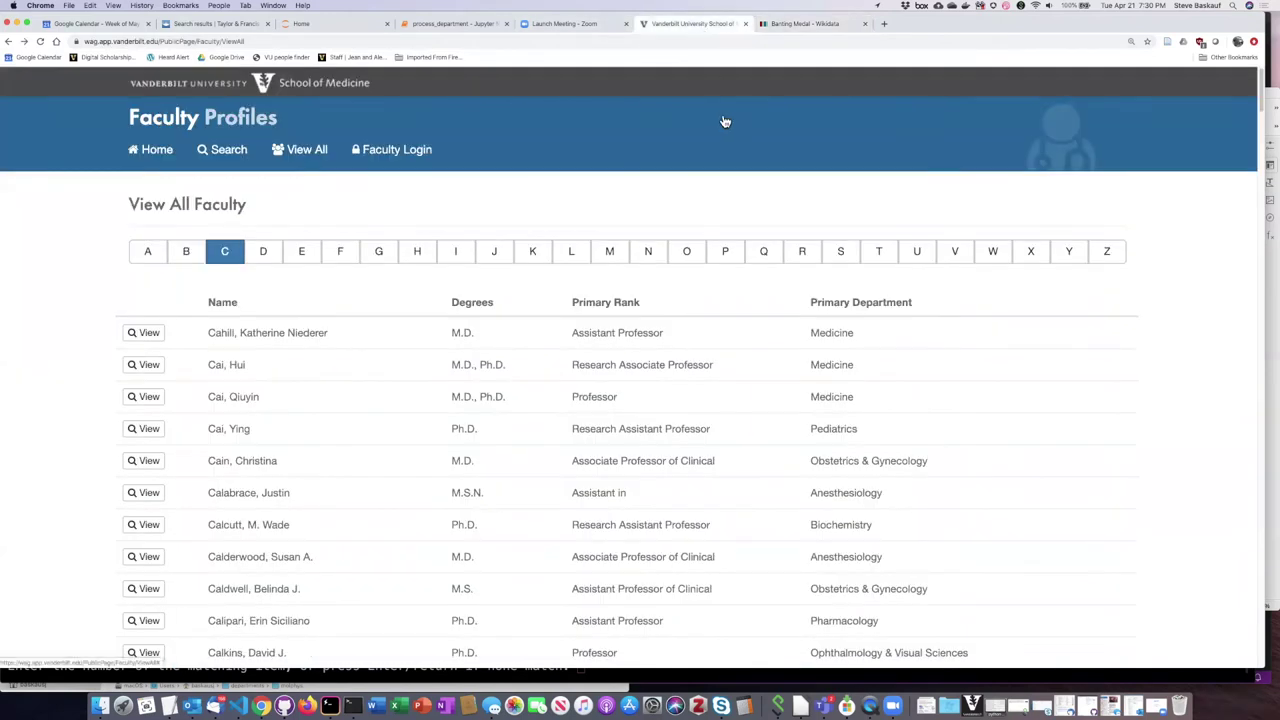
Find the Q60573078 candidate's employee in the C section of the faculty list, open the profile, and review the research description and appointments
scroll(455, 455, "down", 1)
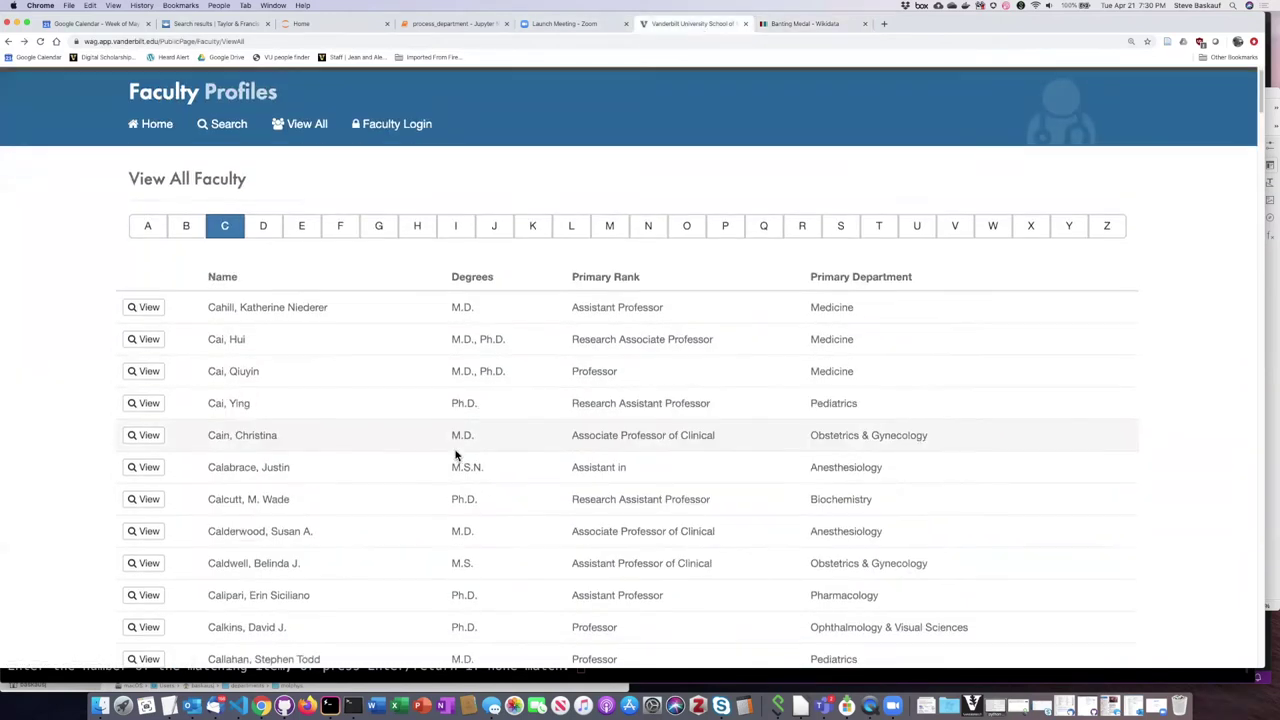
scroll(455, 455, "down", 15)
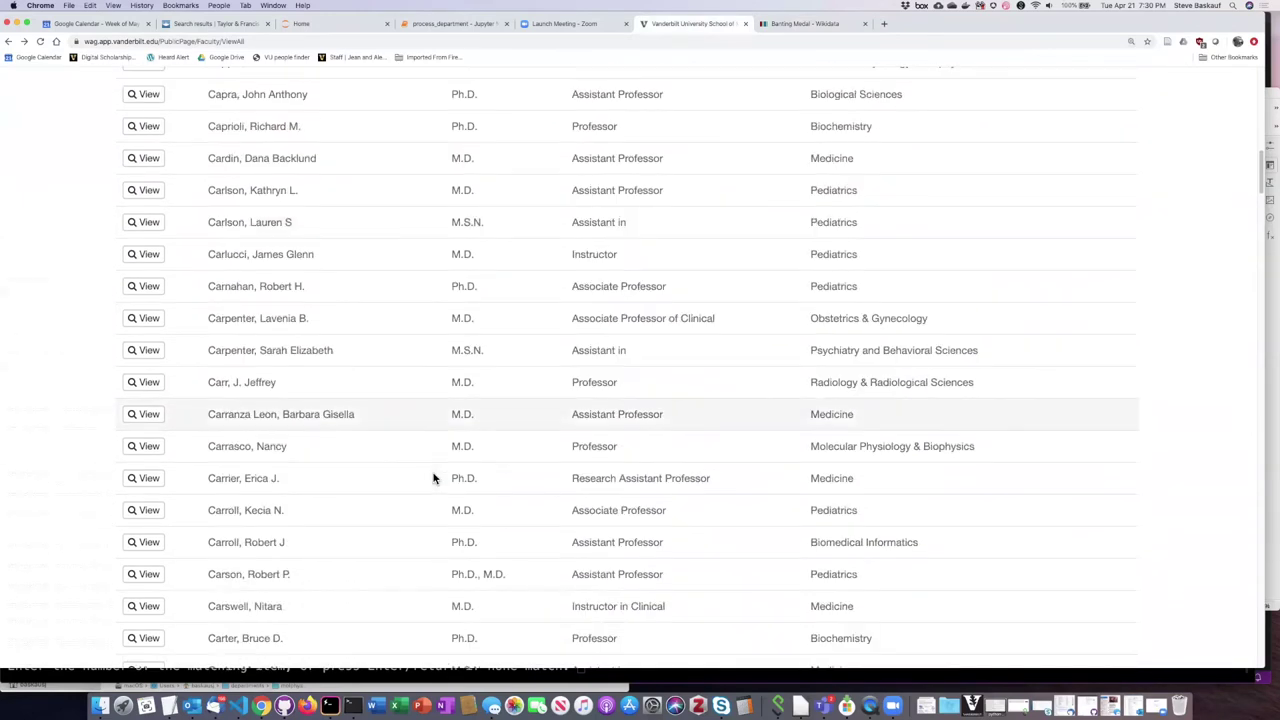
scroll(433, 478, "down", 20)
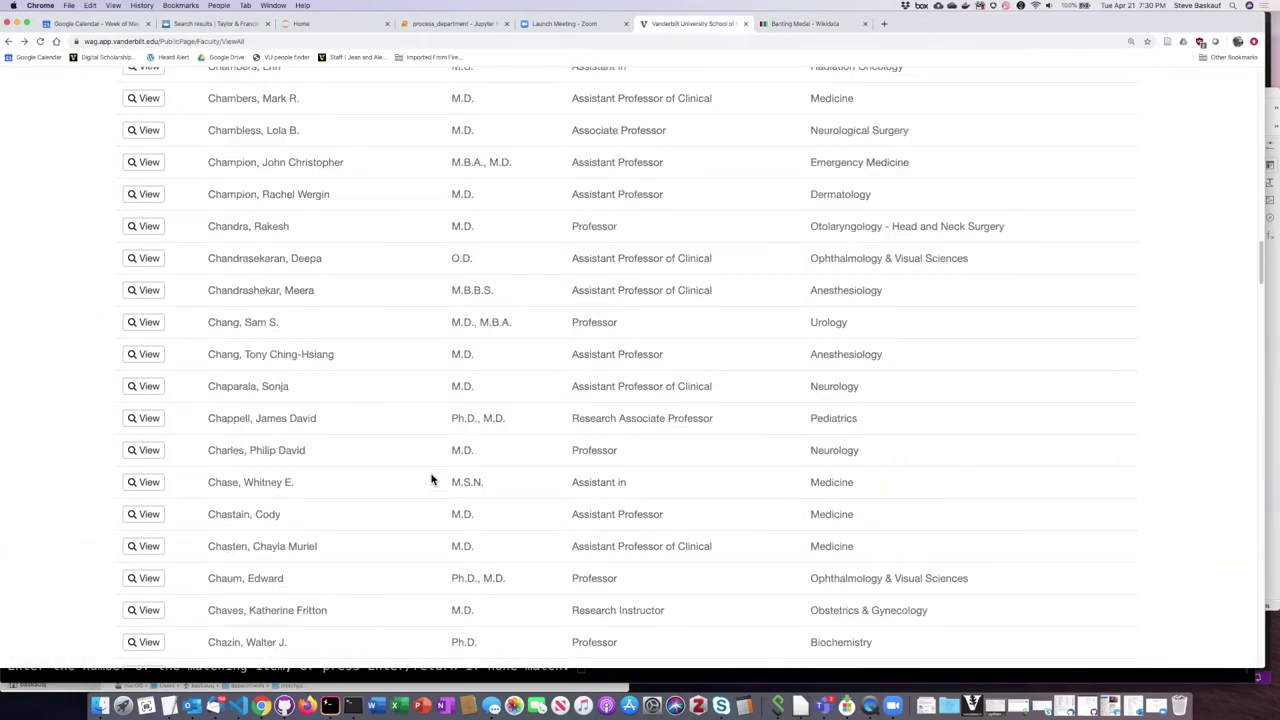
scroll(432, 479, "down", 16)
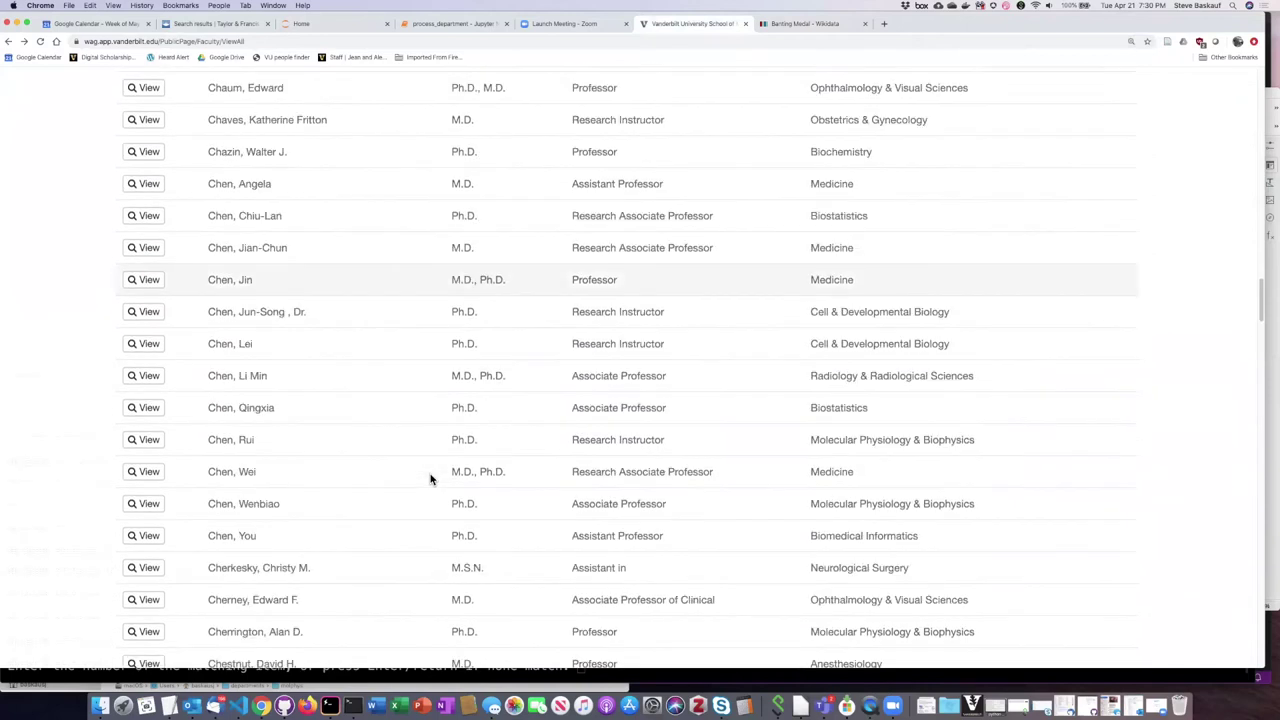
scroll(430, 478, "down", 3)
left_click(142, 515)
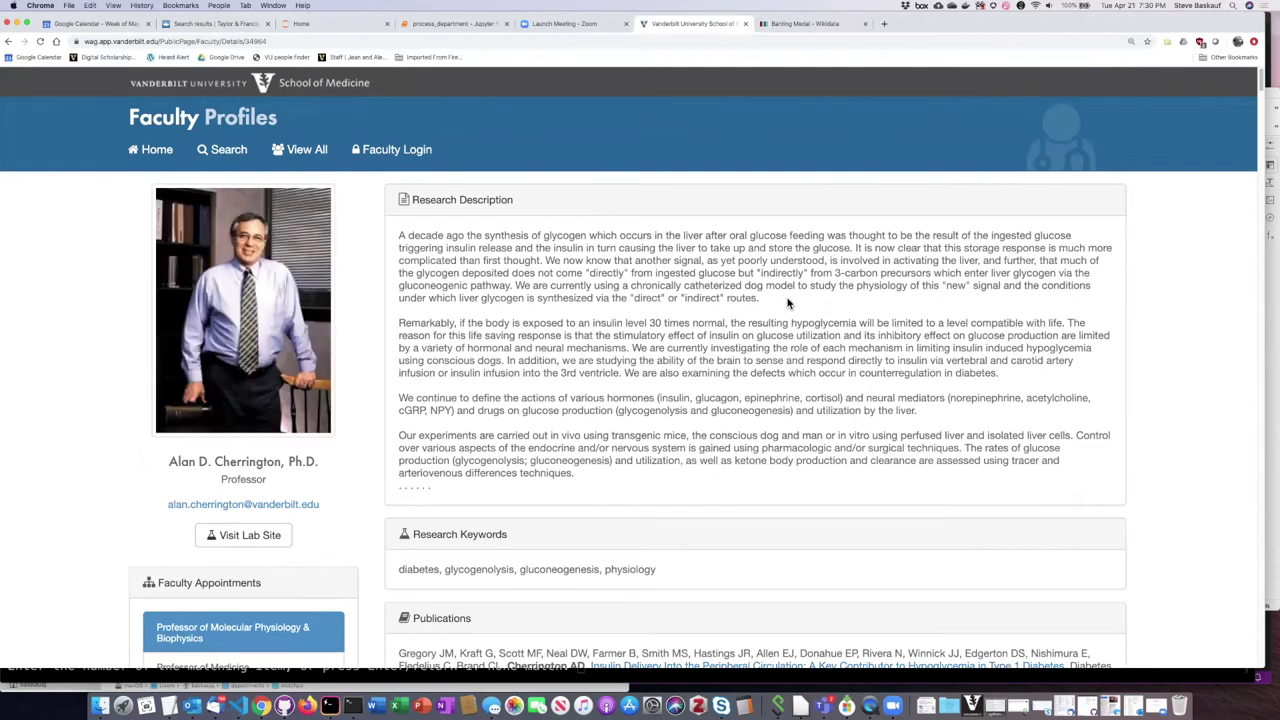
scroll(724, 424, "down", 5)
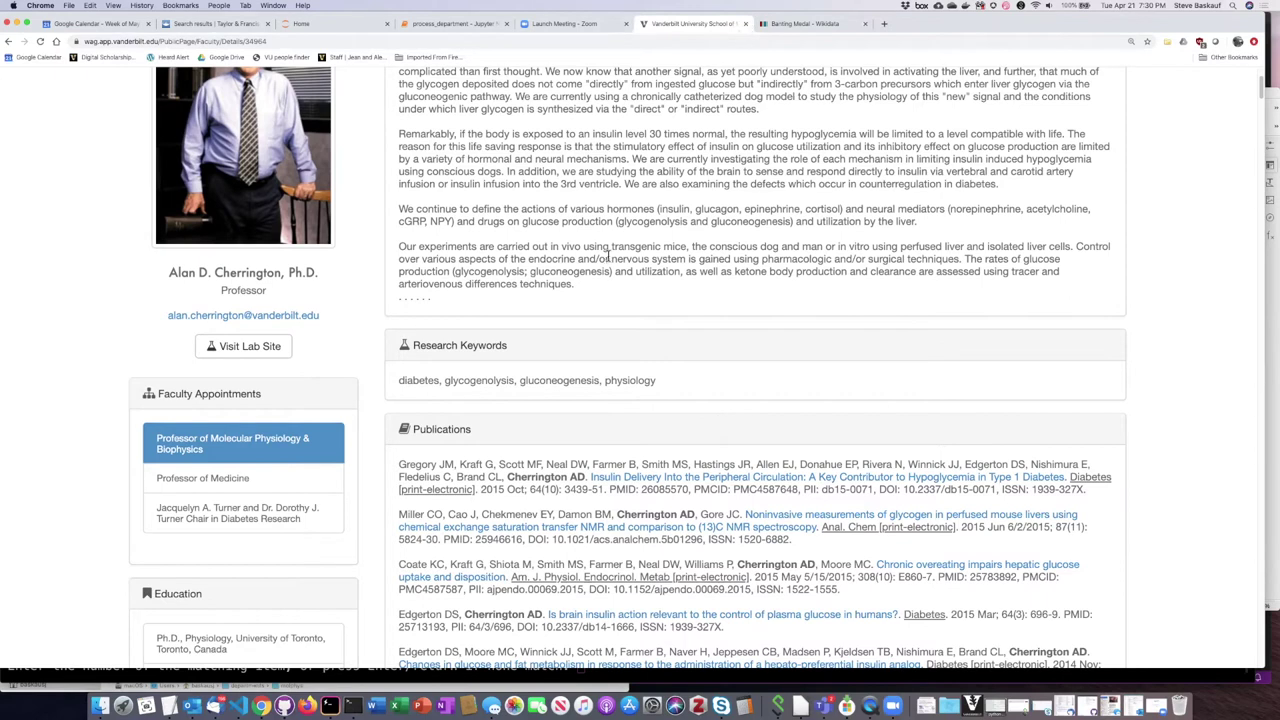
Return to the terminal and accept candidate 0 as the matching Wikidata item
left_click(680, 675)
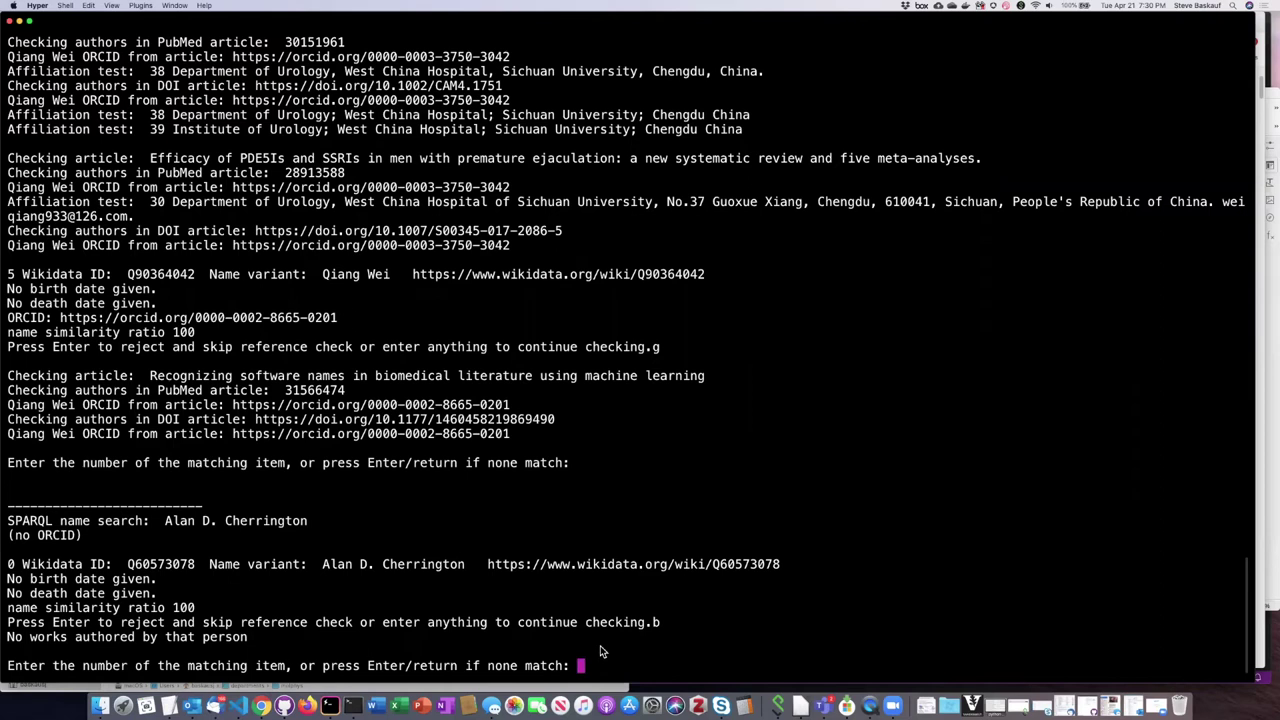
type("0")
key("Return")
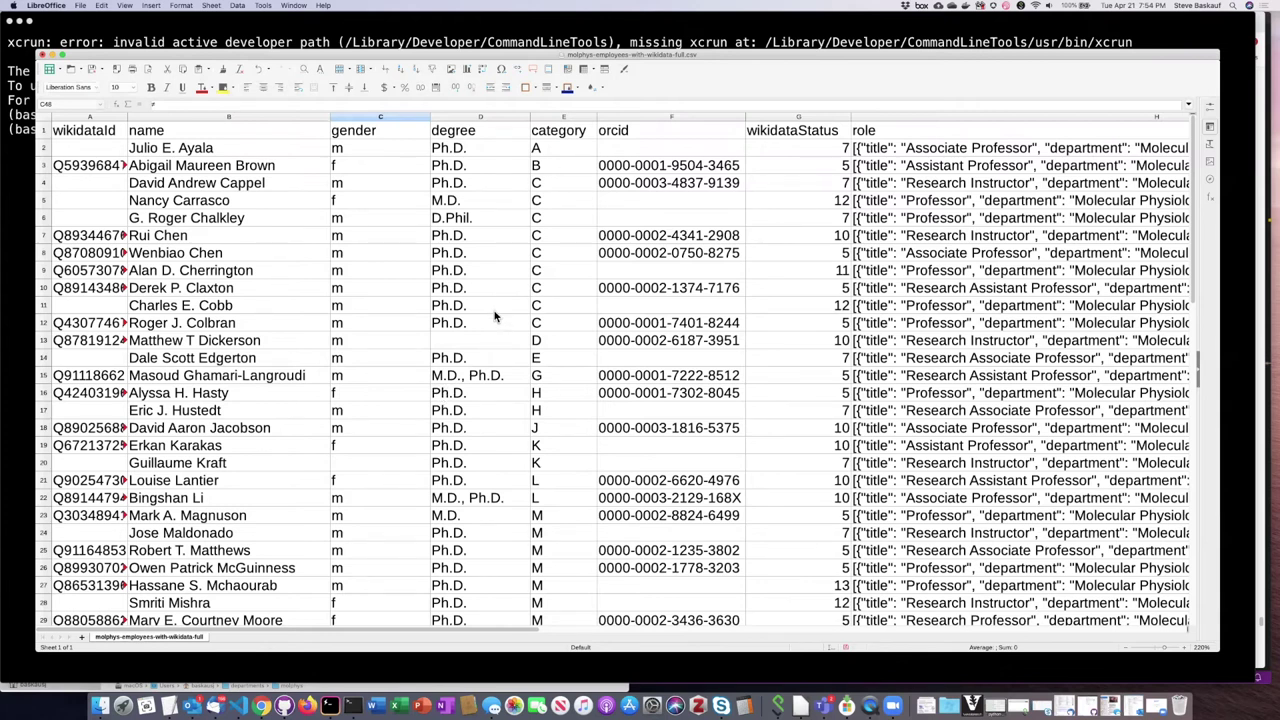
Review the gender, degree, ORCID and Wikidata ID columns for all employees in molphys-employees-with-wikidata-full.csv
scroll(553, 325, "down", 3)
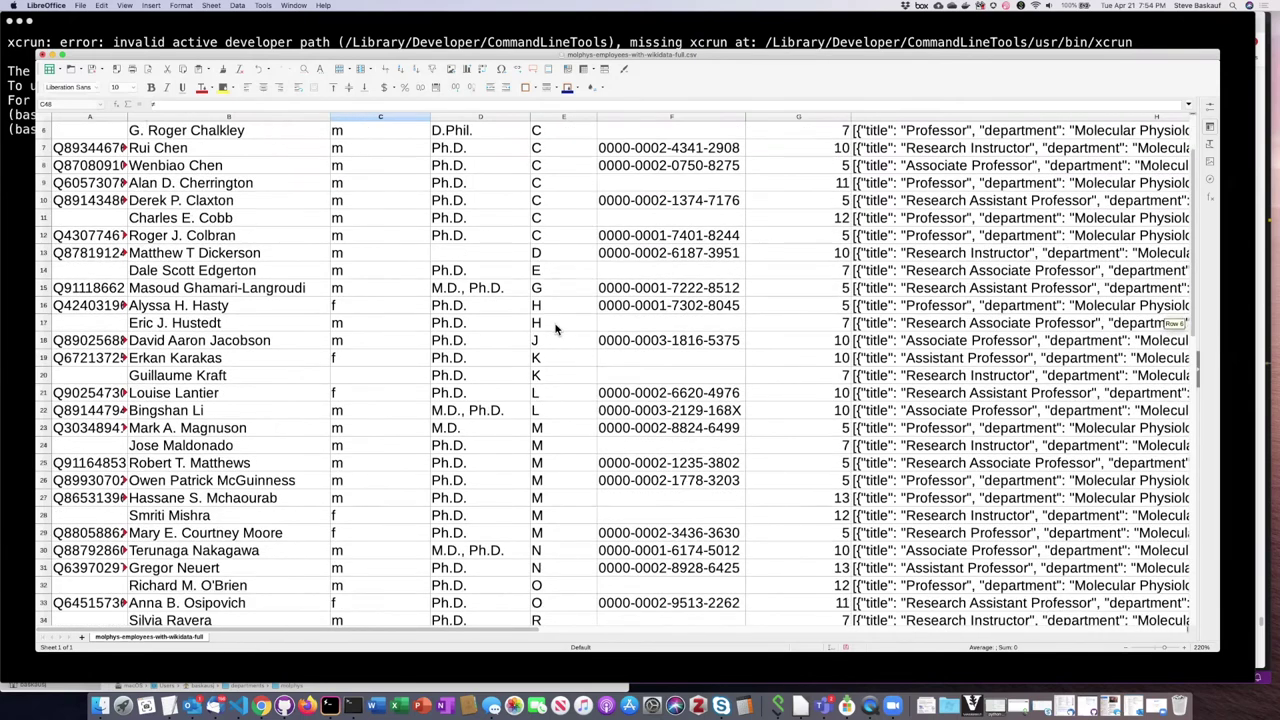
scroll(556, 329, "down", 6)
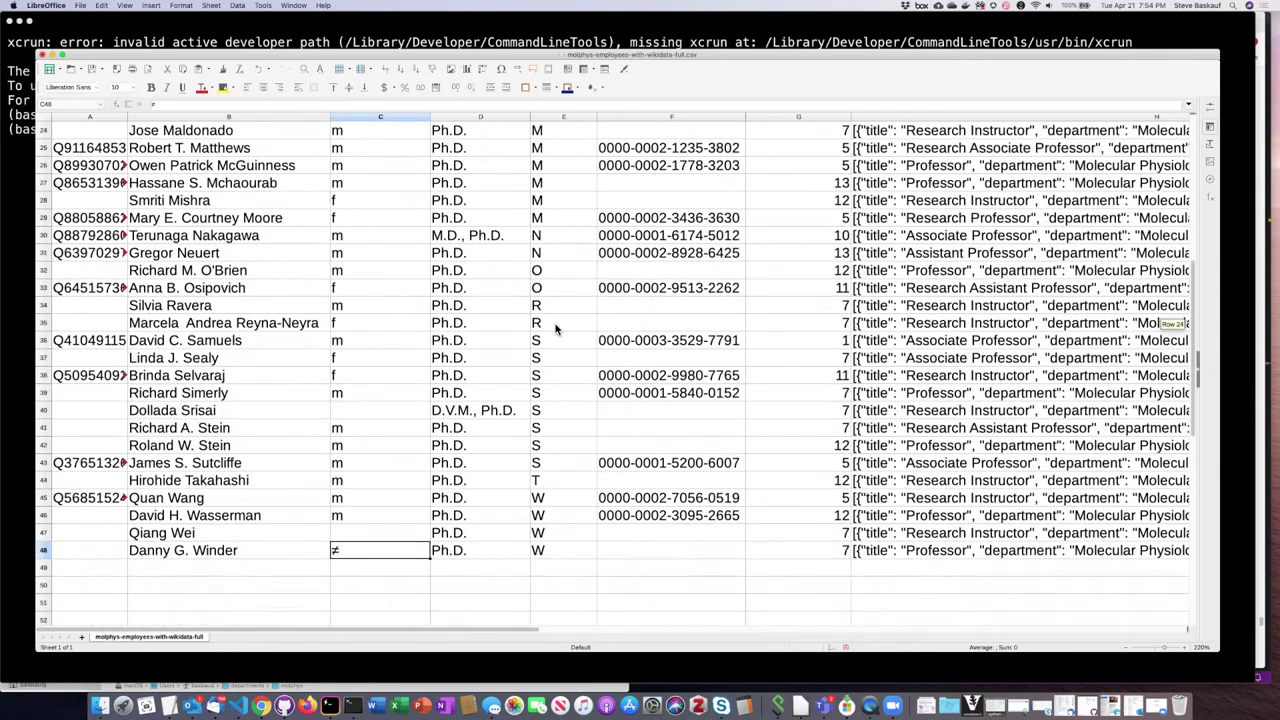
scroll(556, 329, "up", 8)
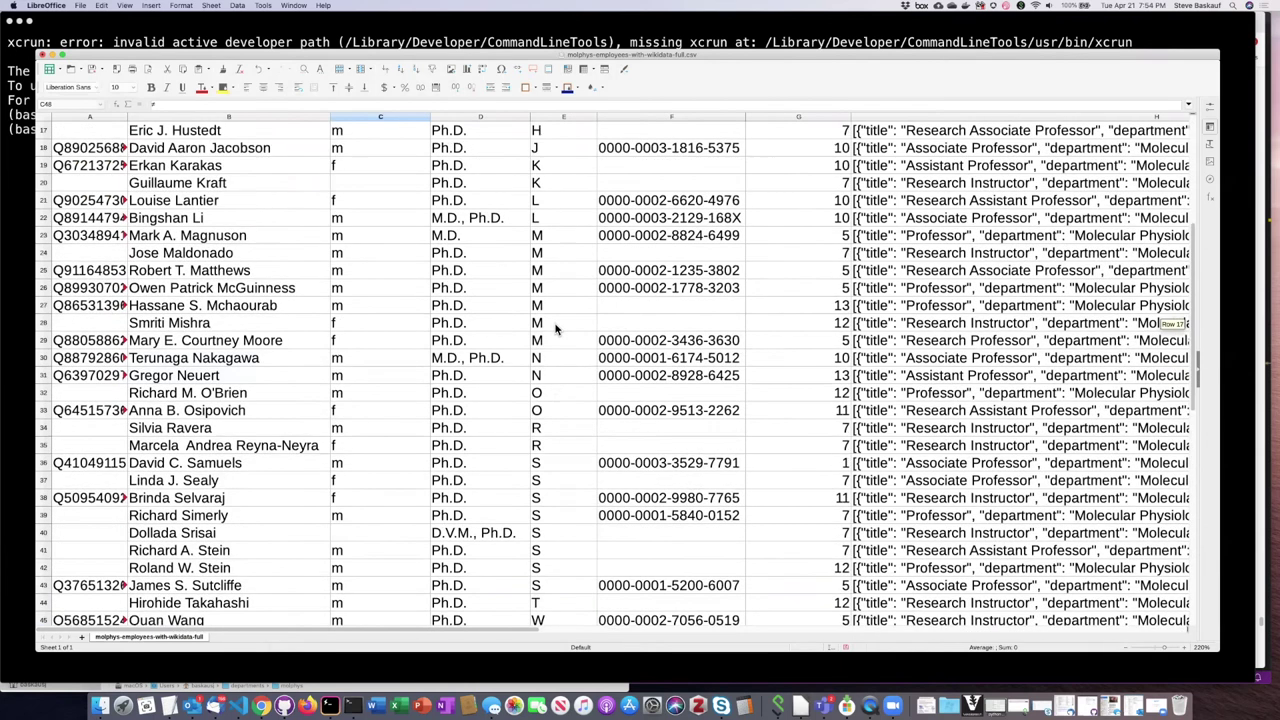
scroll(556, 329, "up", 1)
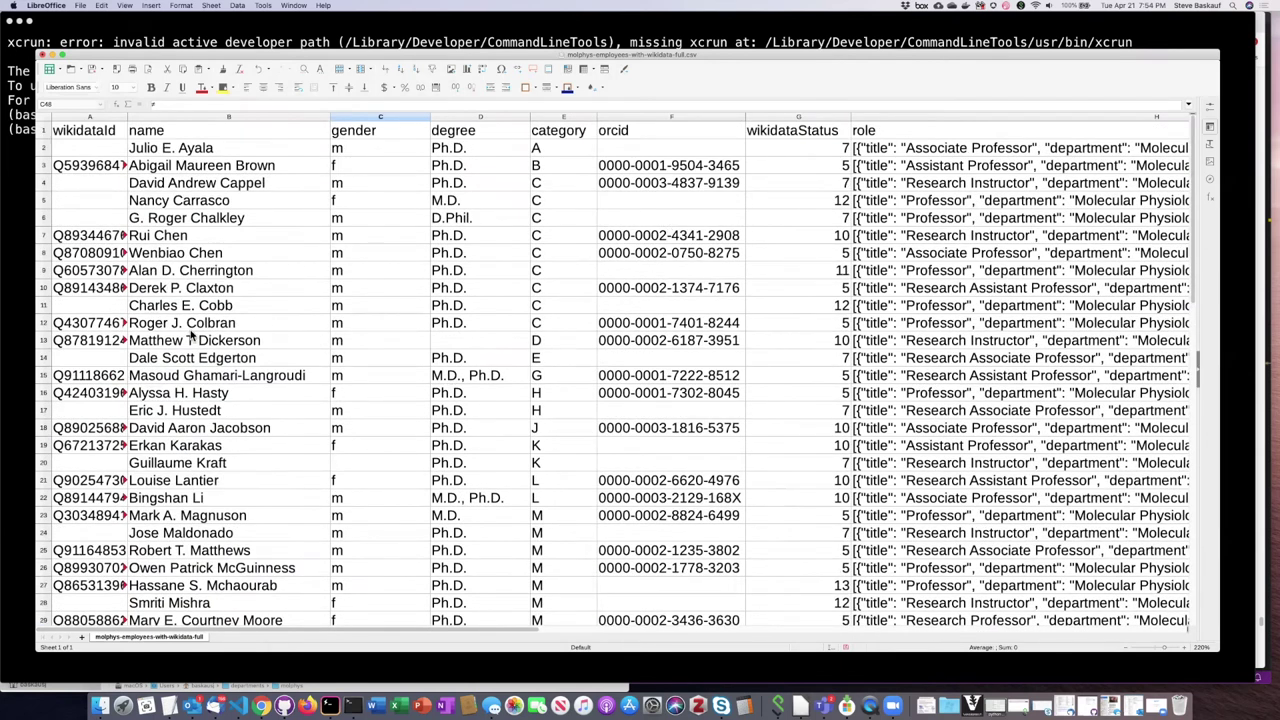
scroll(184, 340, "down", 1)
scroll(184, 340, "down", 5)
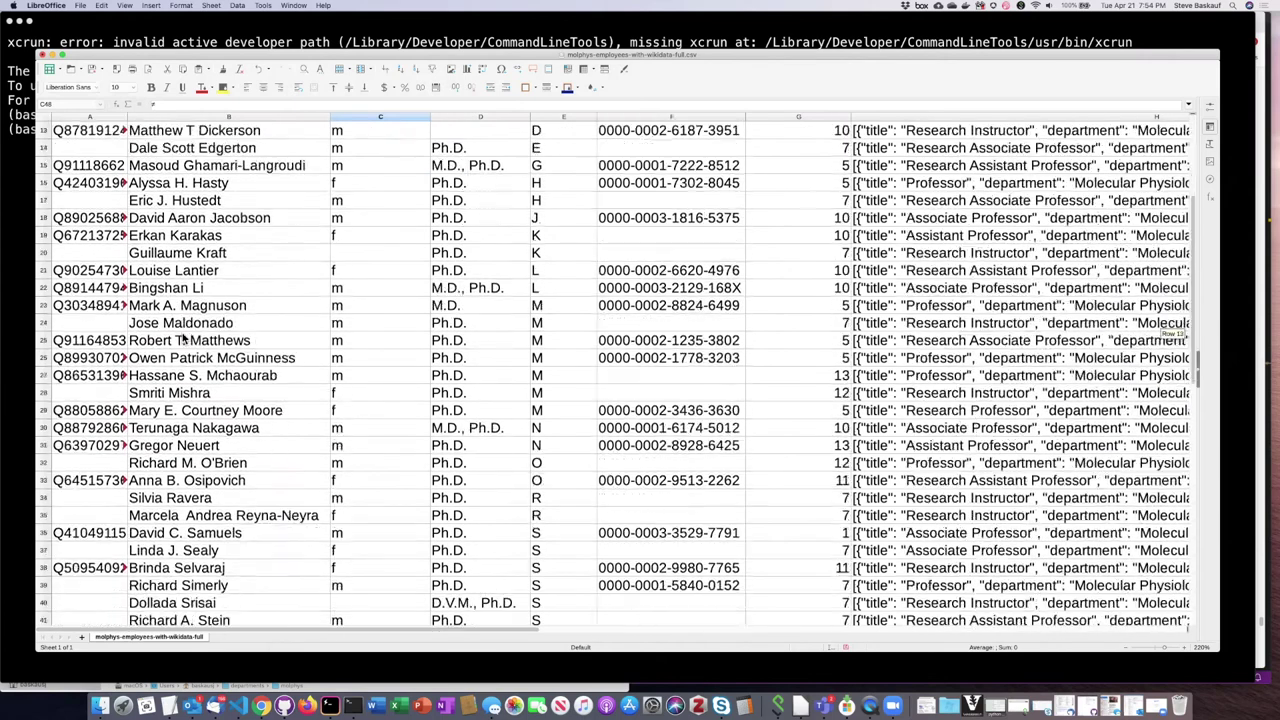
scroll(184, 340, "down", 3)
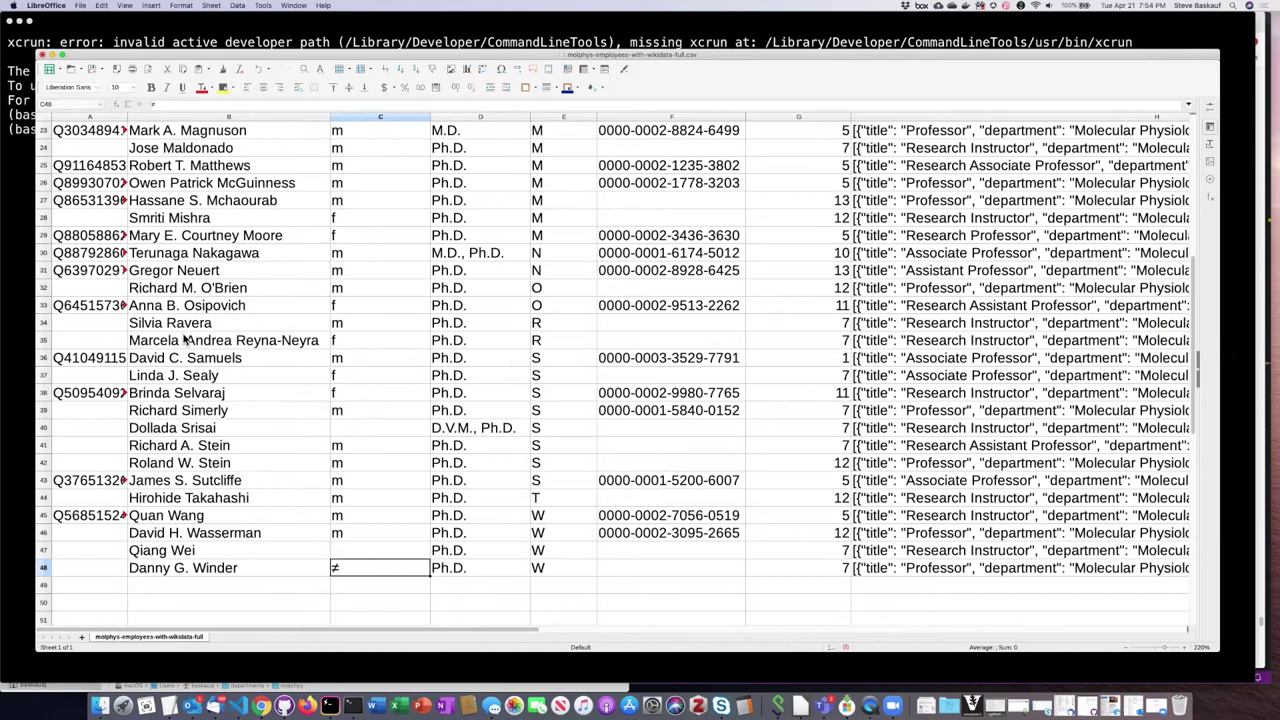
Set the gender of the last listed employee, in cell C48, to m
scroll(184, 340, "up", 2)
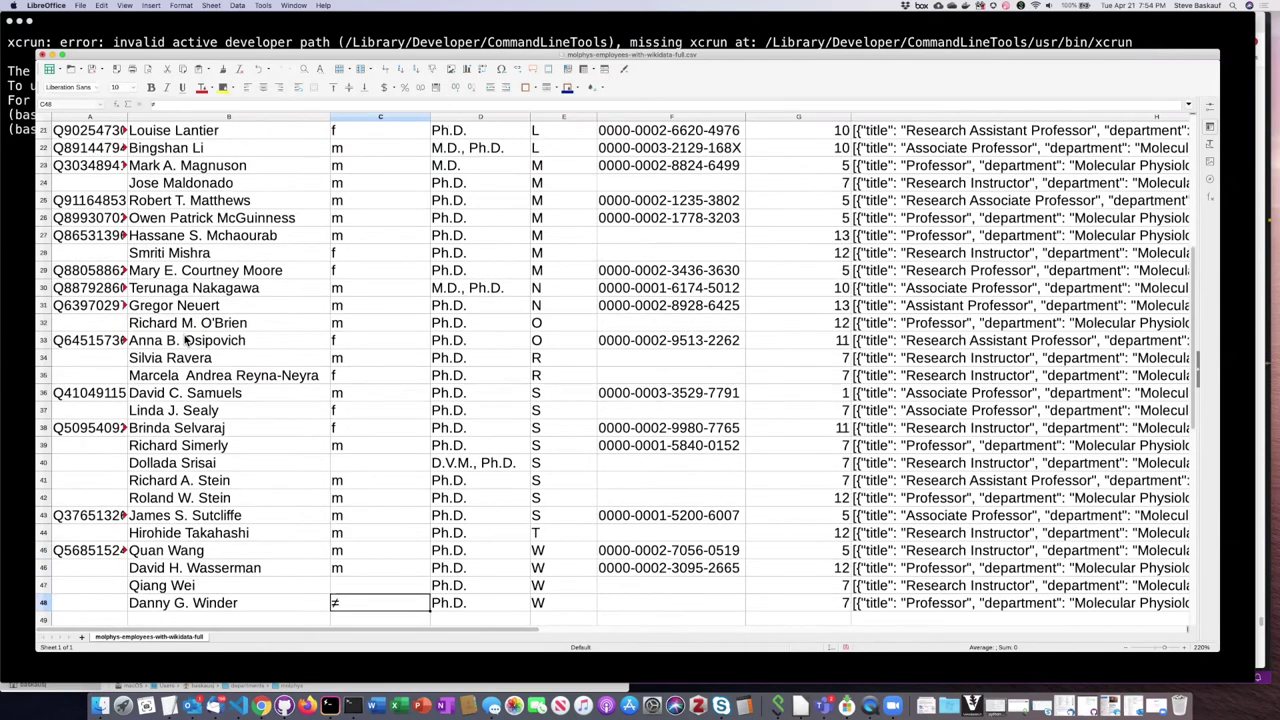
left_click(404, 602)
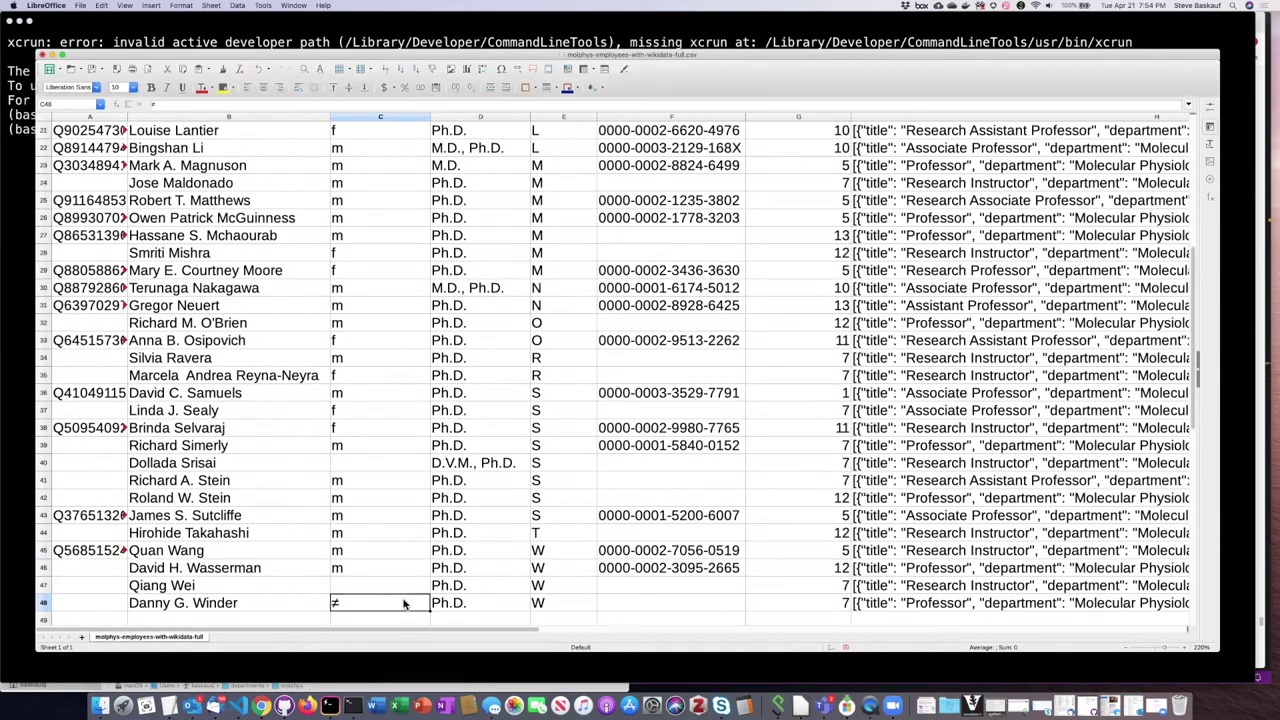
type("m")
scroll(391, 301, "up", 5)
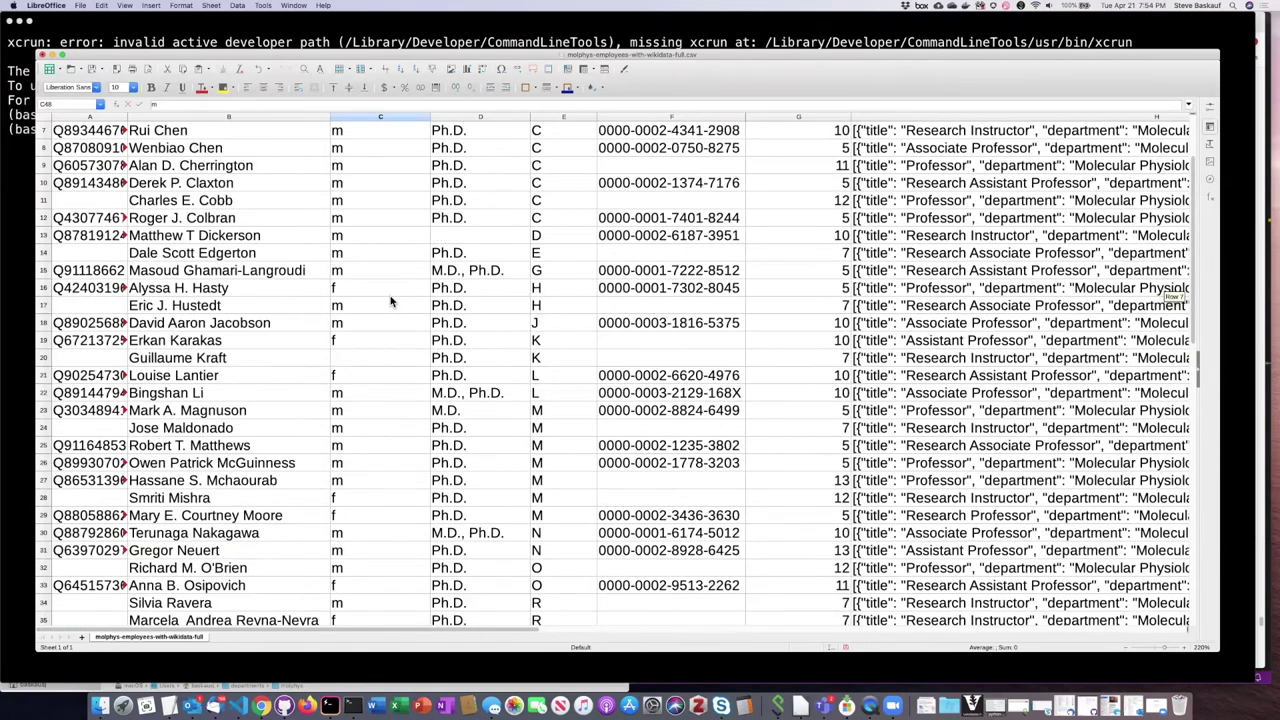
scroll(391, 301, "up", 2)
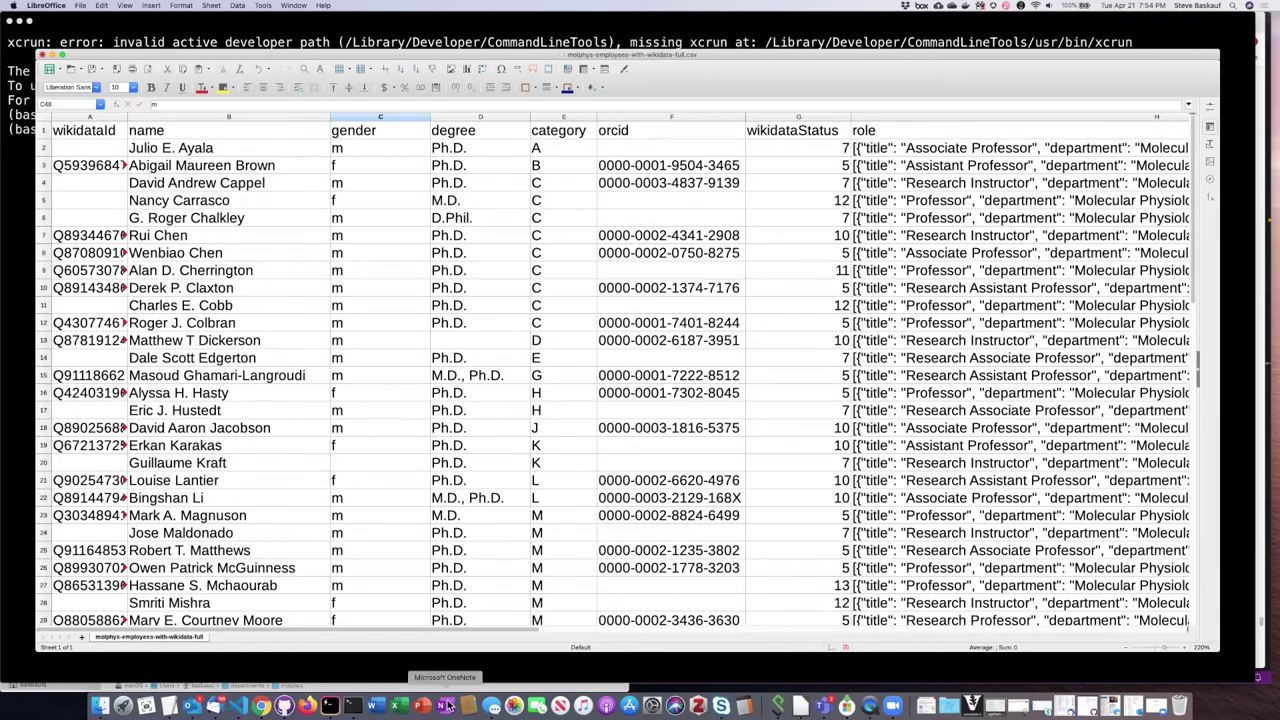
Switch to Chrome, look through the photos and entries on the department's alphabetical personnel page, and return to the LibreOffice employee spreadsheet
left_click(262, 706)
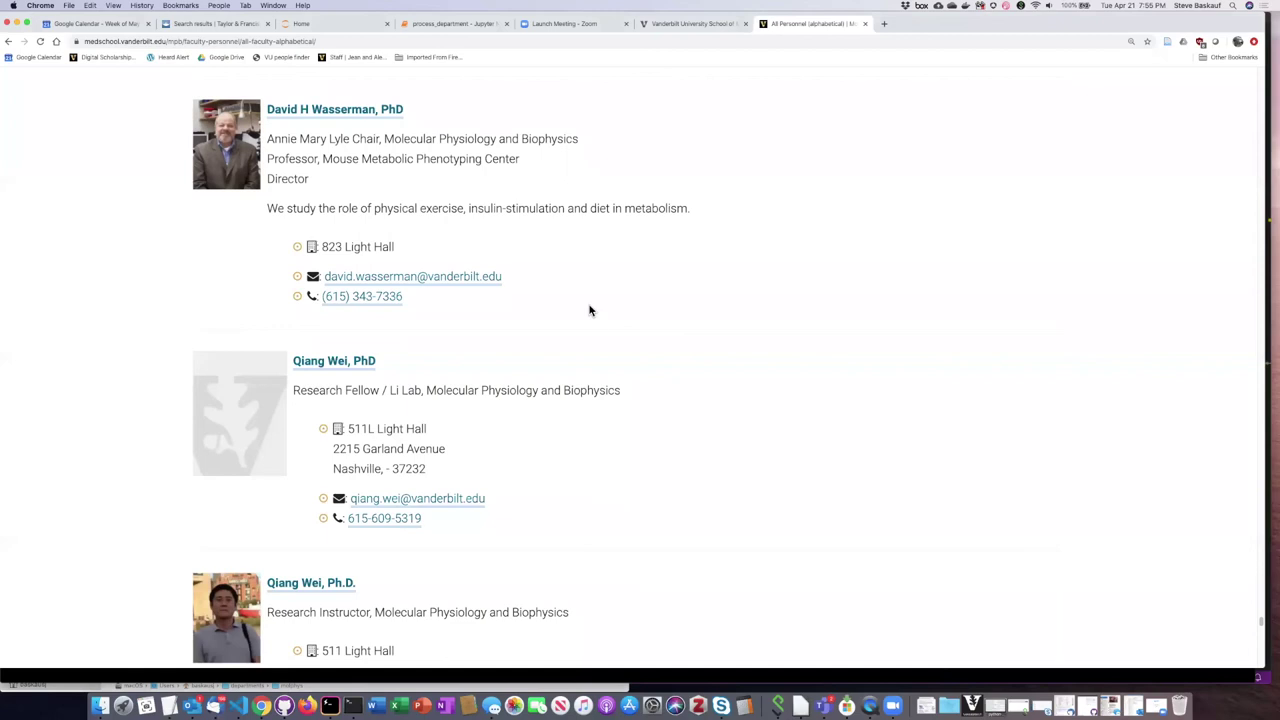
scroll(585, 330, "up", 5)
scroll(600, 335, "up", 15)
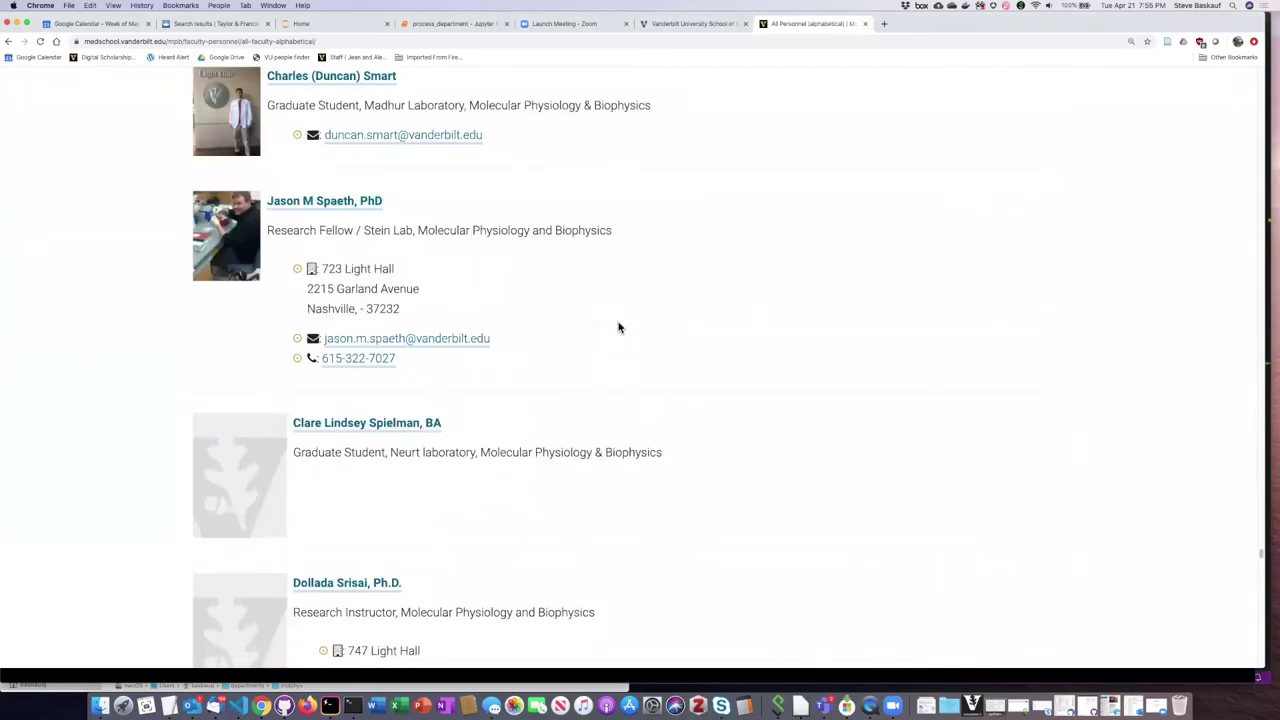
scroll(620, 326, "up", 8)
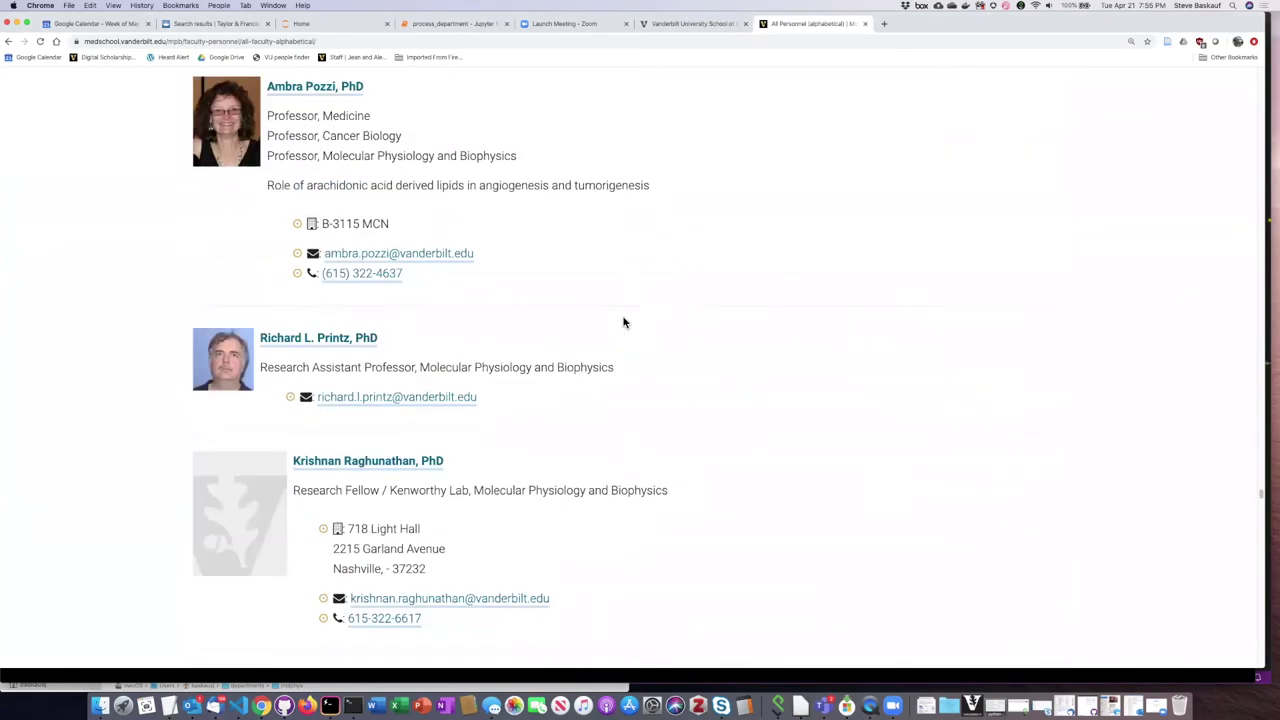
scroll(623, 322, "up", 10)
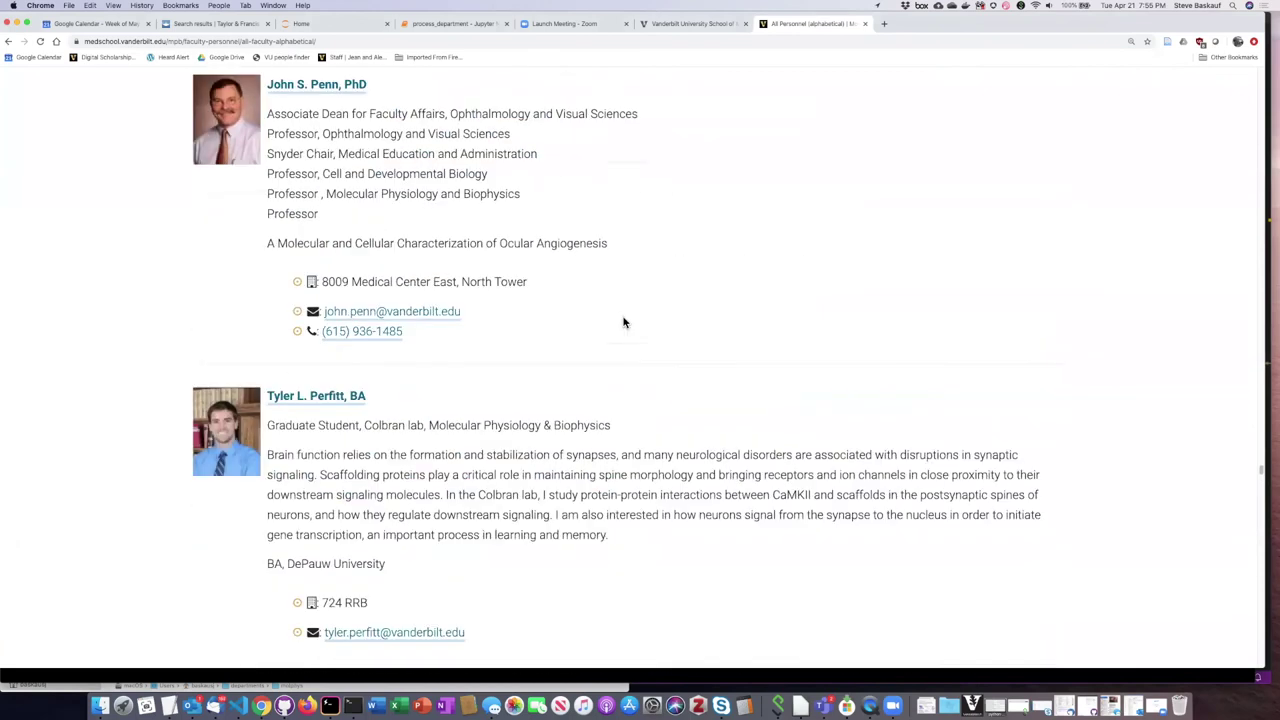
scroll(624, 322, "up", 10)
scroll(624, 322, "up", 15)
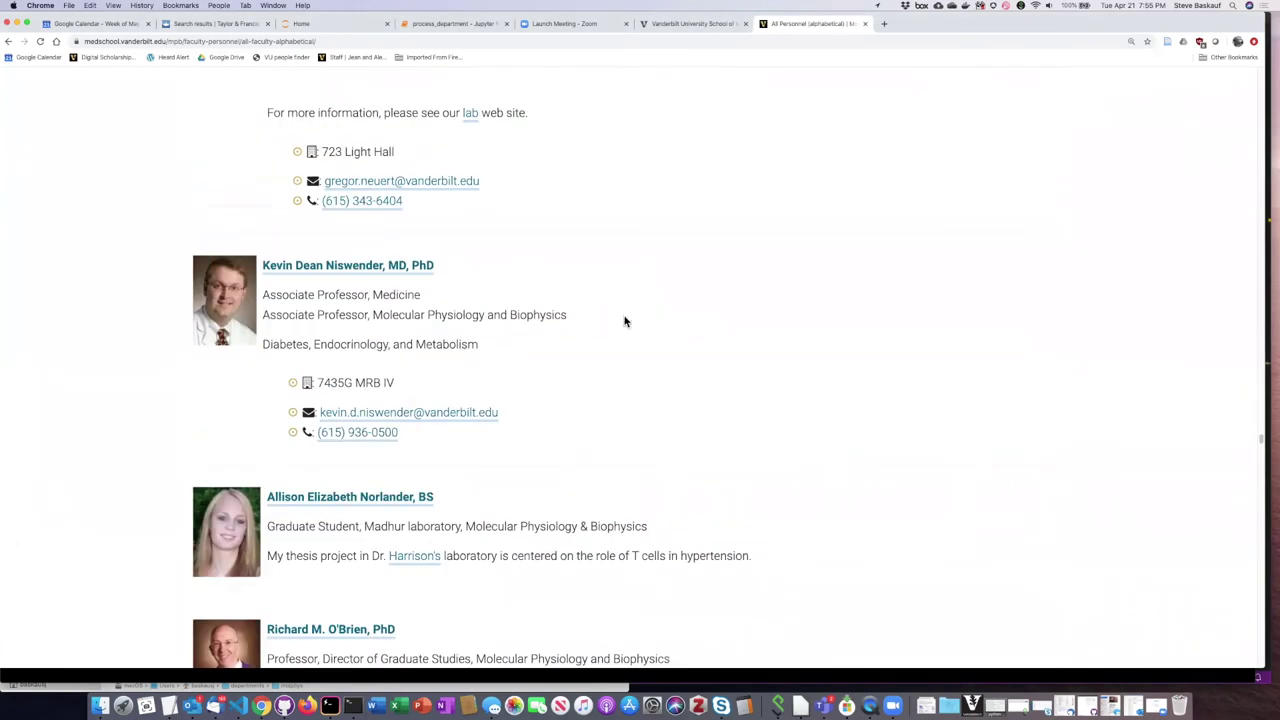
scroll(624, 322, "up", 7)
scroll(624, 322, "up", 12)
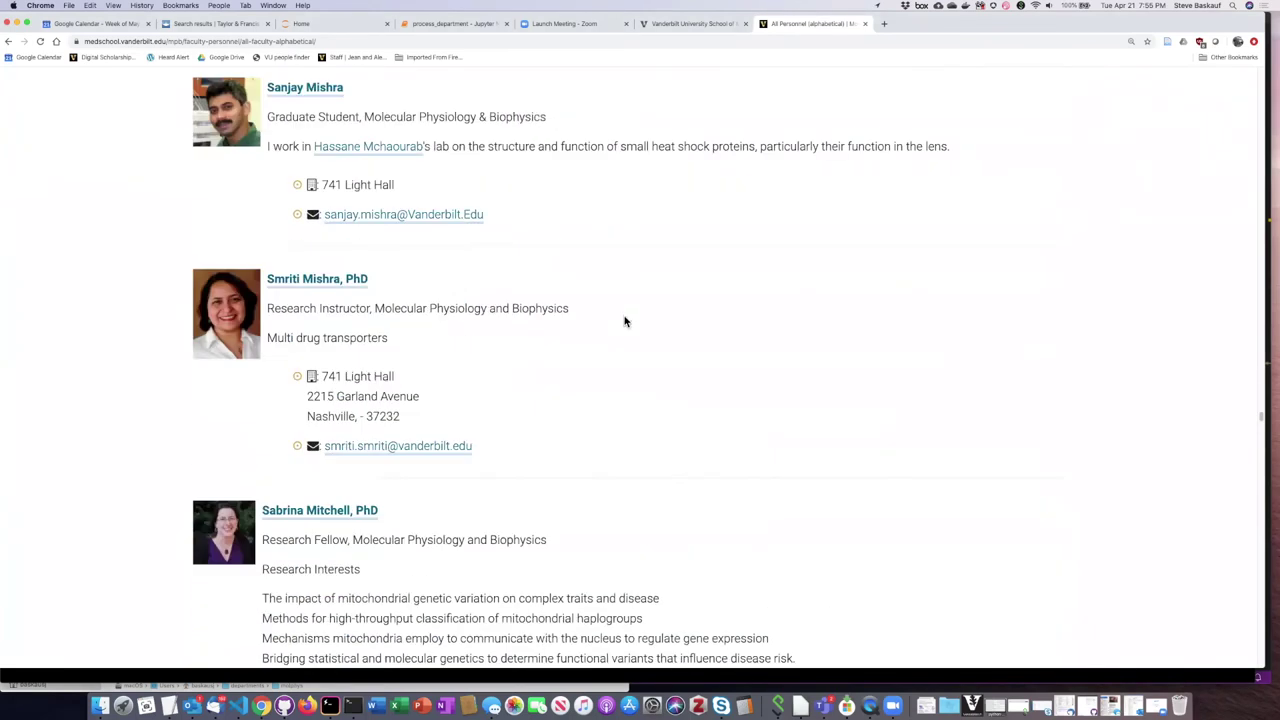
scroll(624, 322, "up", 3)
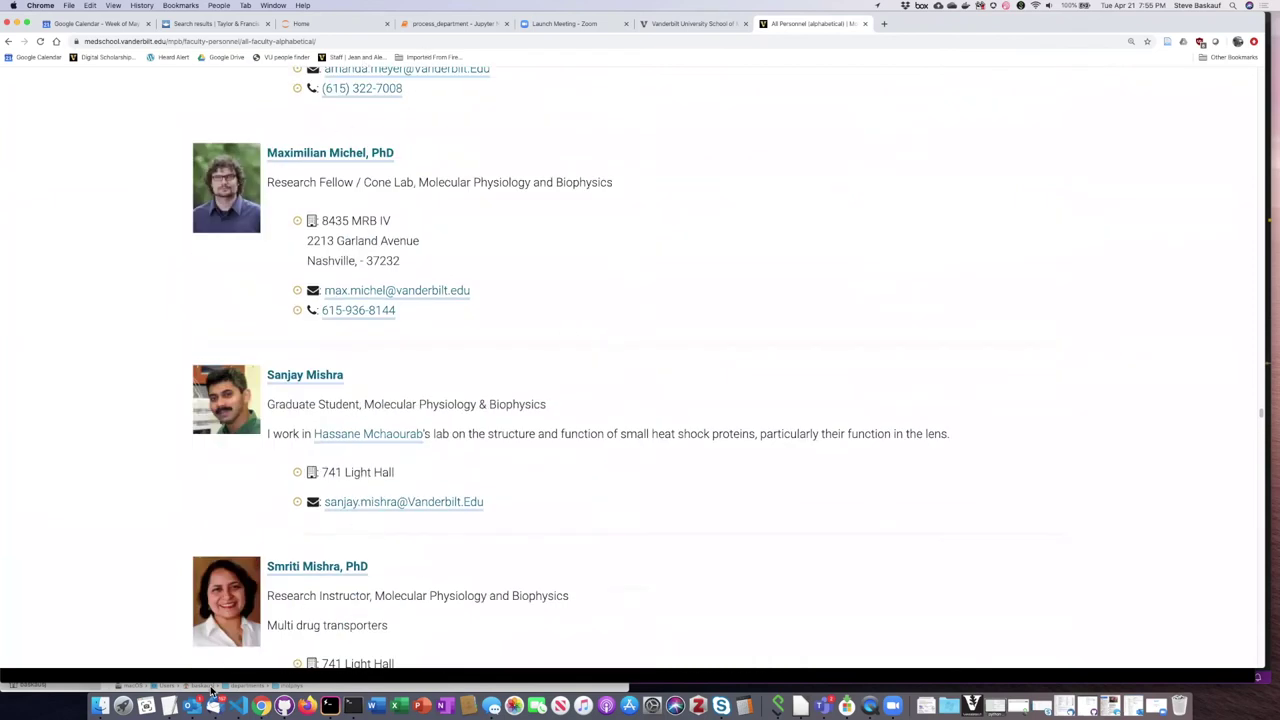
left_click(800, 706)
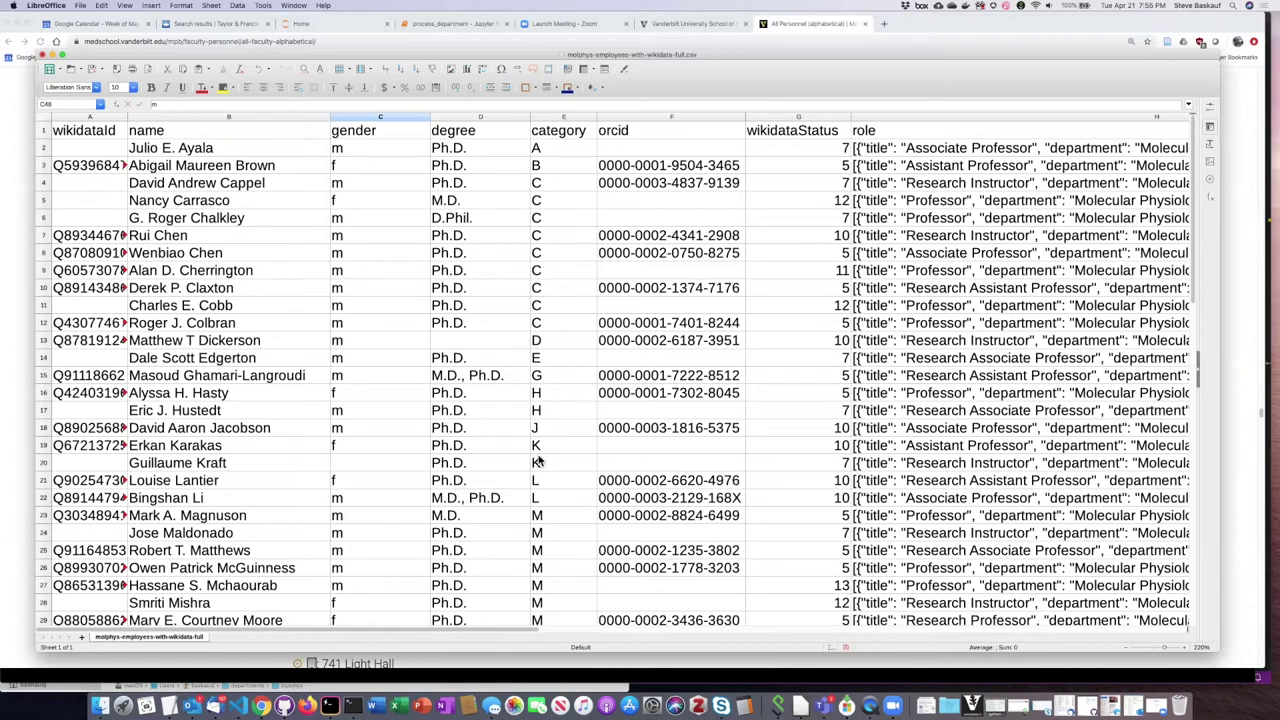
Switch to the Hyper terminal and run the vb4_download_wikidata.py script with Python
left_click(313, 681)
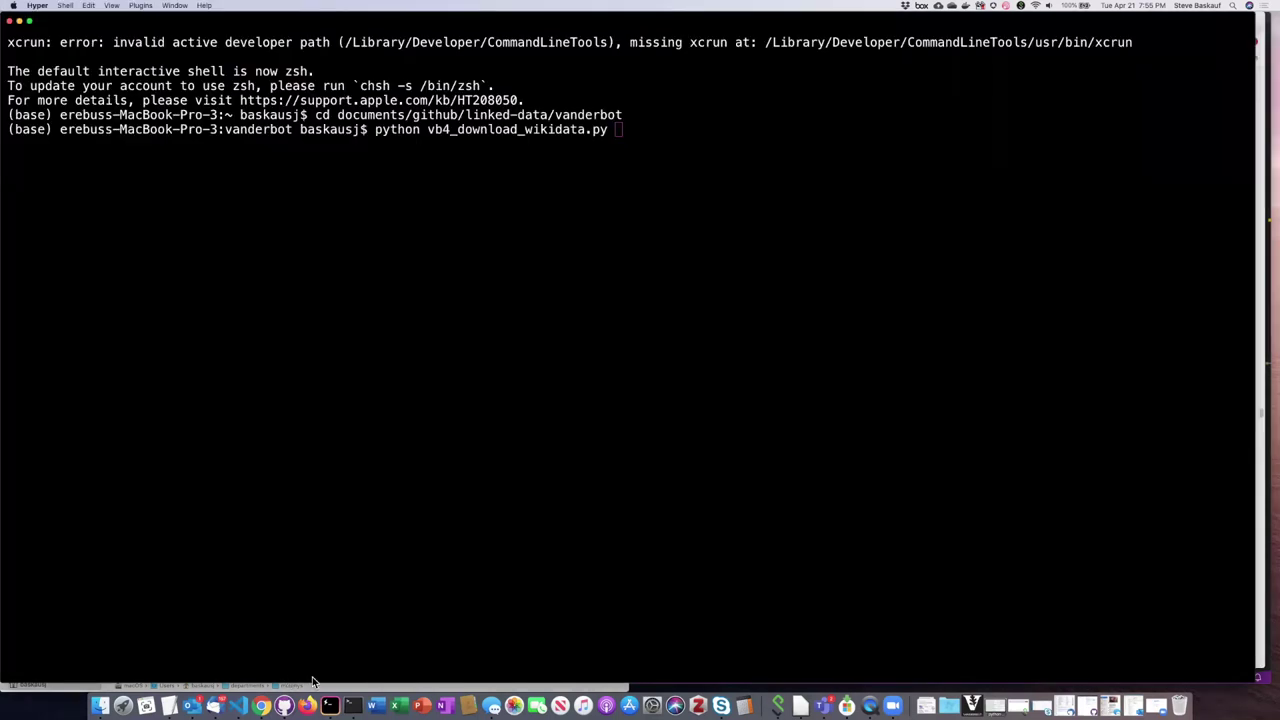
left_click(439, 286)
key("Return")
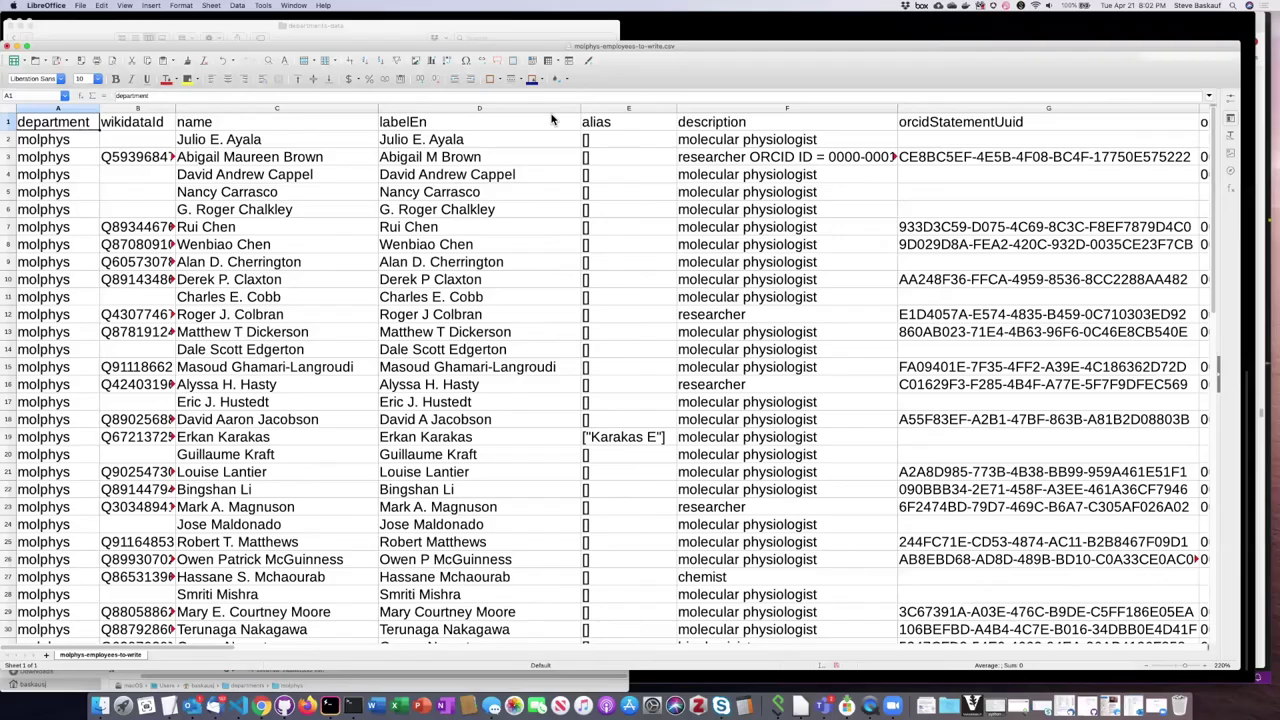
Compare the name and labelEn values in row 26 of molphys-employees-to-write.csv
left_click(778, 706)
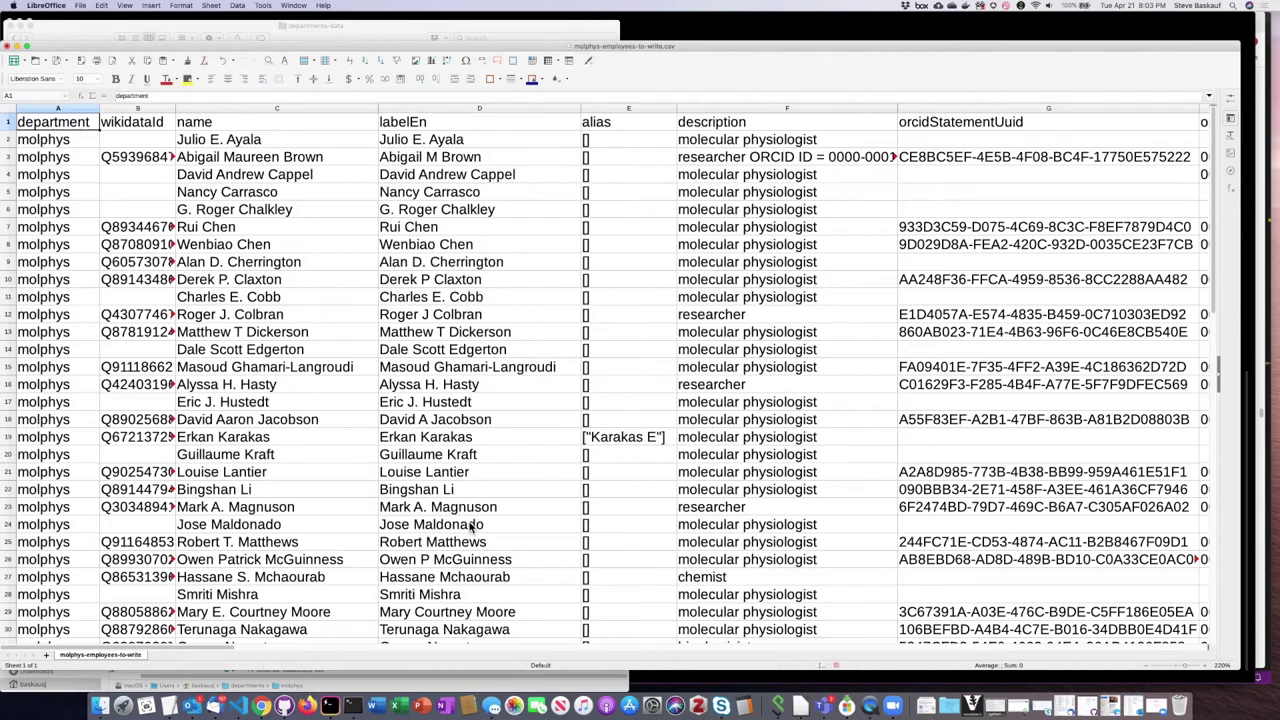
left_click(263, 564)
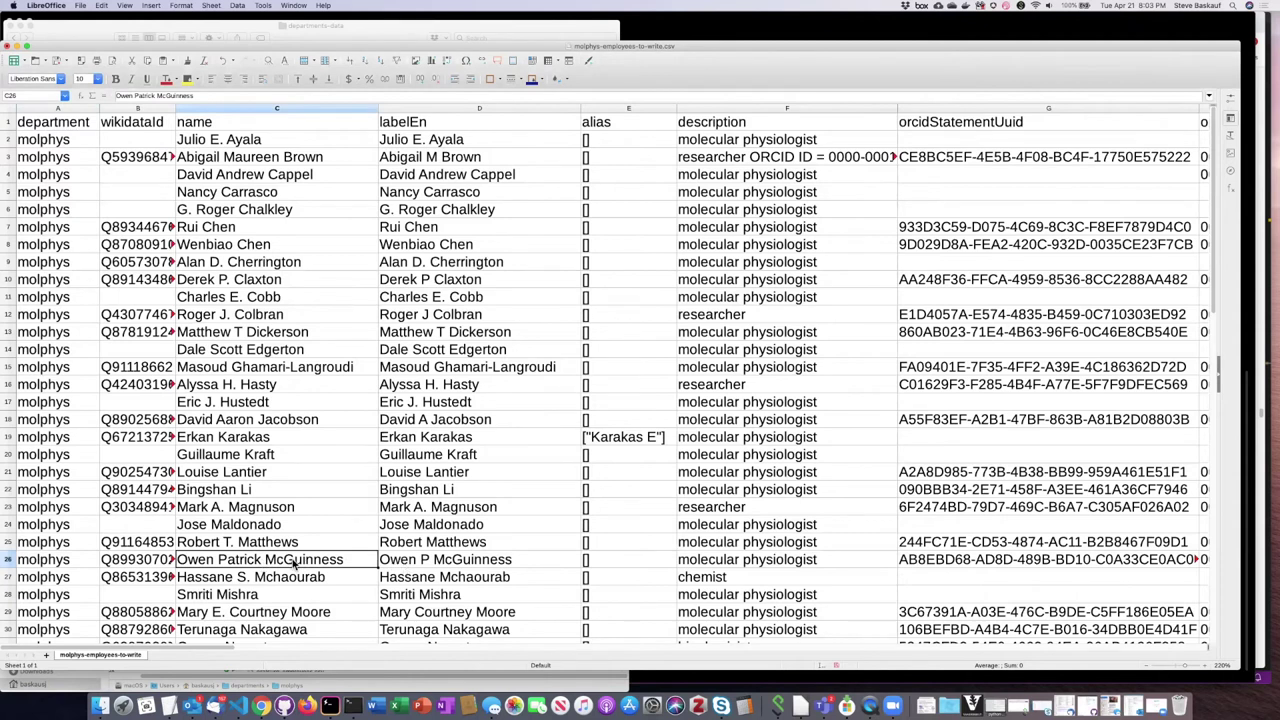
left_click(482, 564)
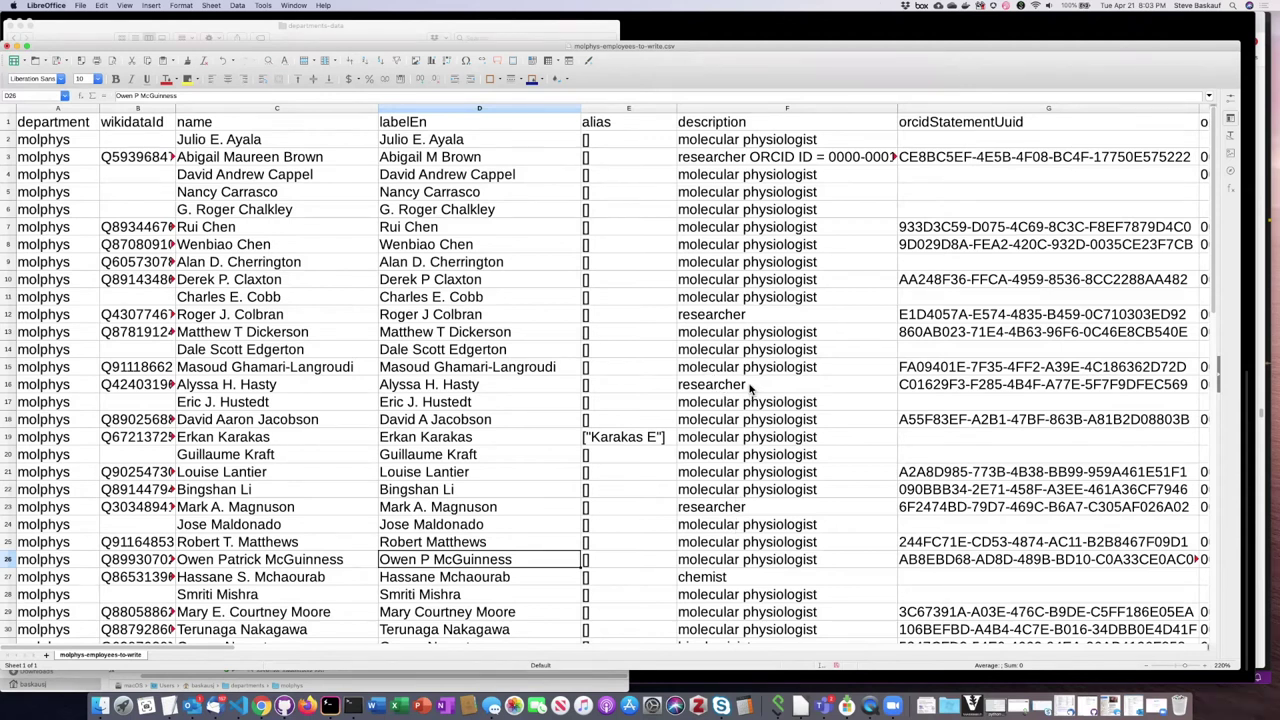
Examine the description column, including cell F3, and the ORCID statement and reference columns of the sheet
scroll(738, 426, "down", 5)
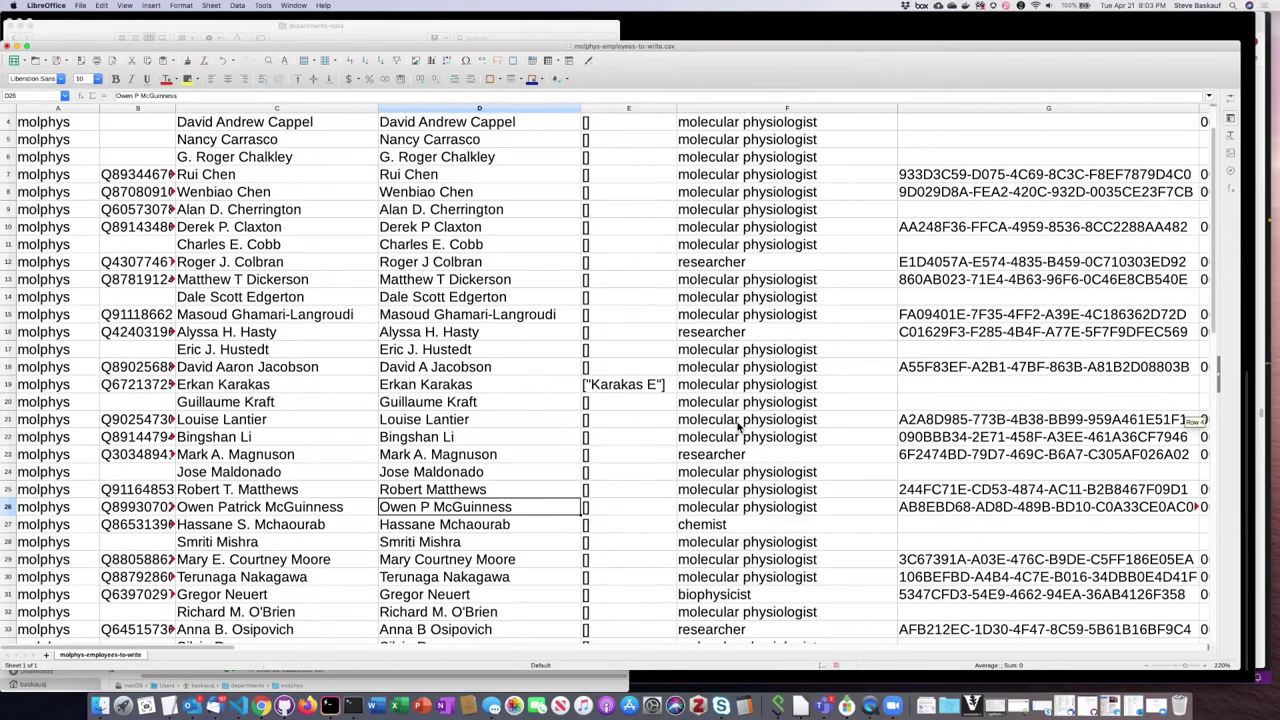
scroll(738, 426, "up", 5)
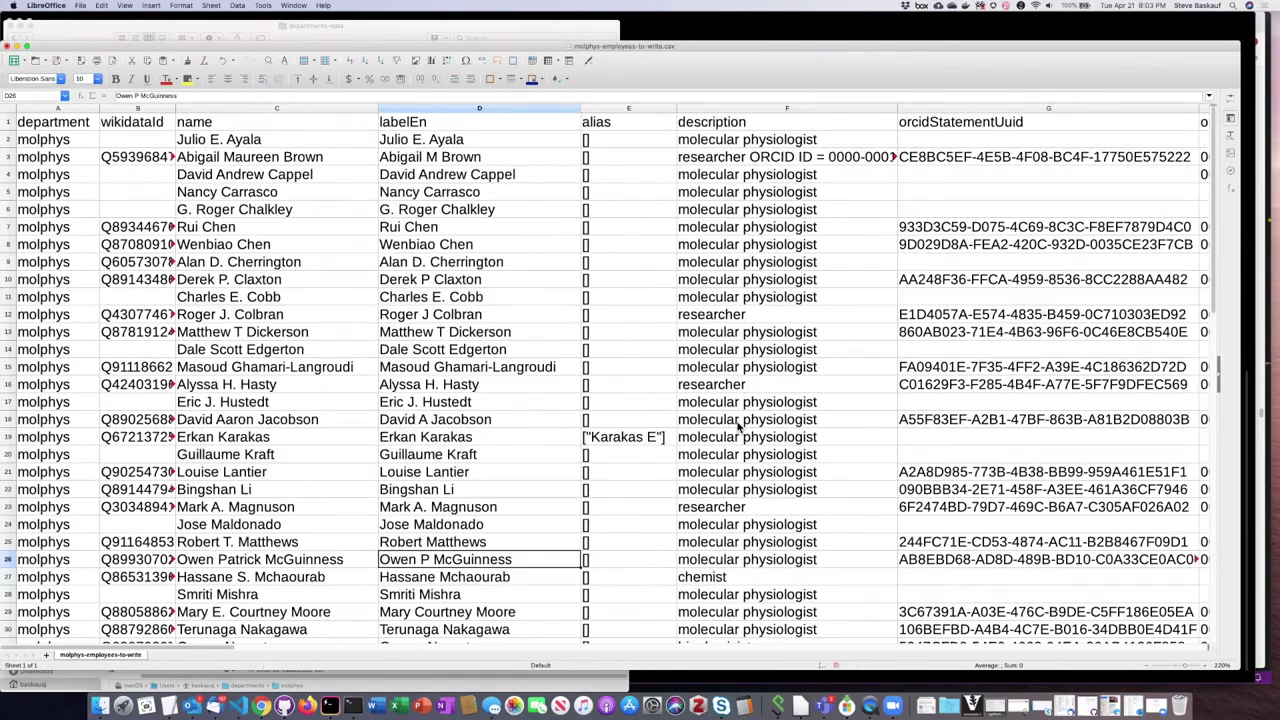
left_click(793, 160)
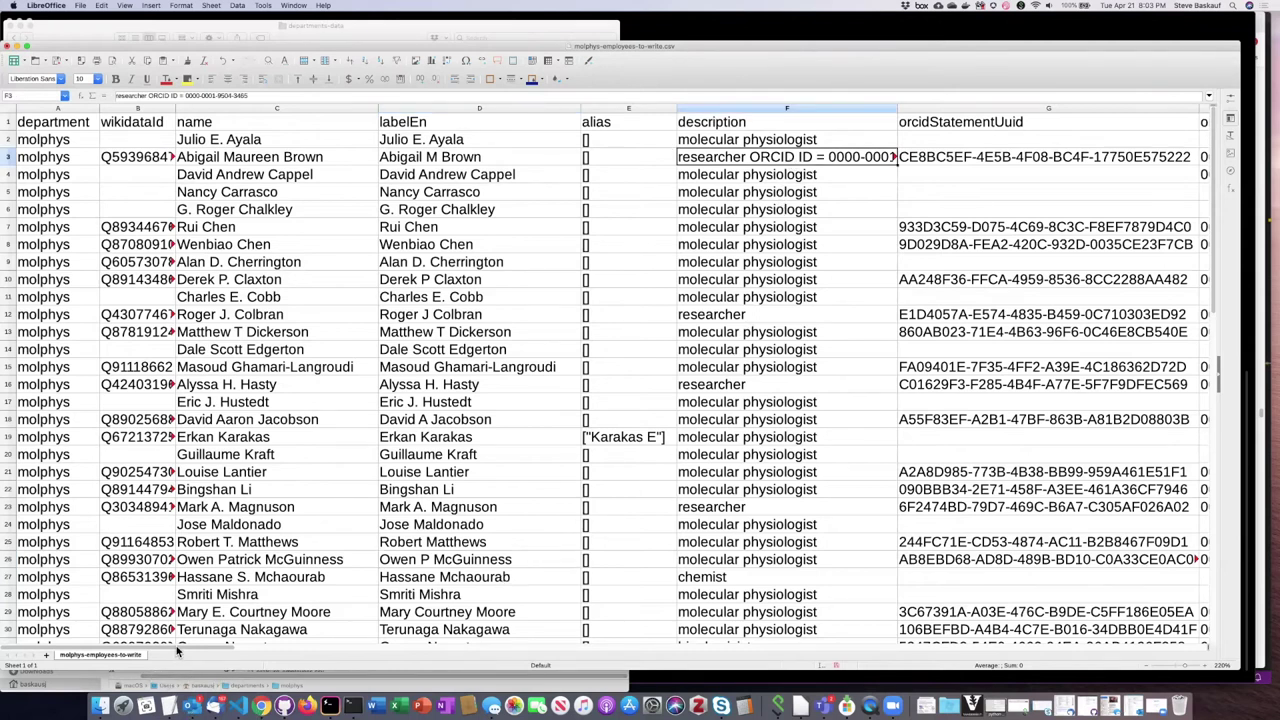
left_click_drag(228, 645, 406, 643)
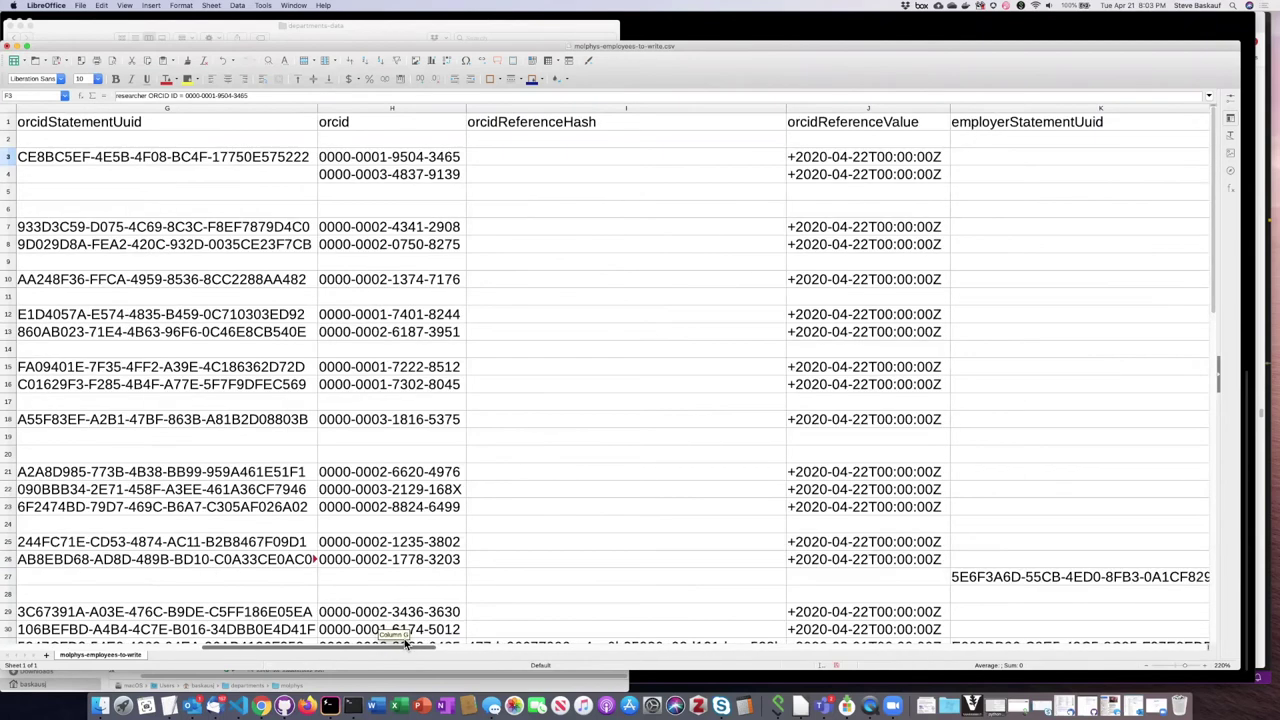
Examine the employer, instanceOf and sexOrGenderQId columns, including cell X3, through to the sheet's last filled rows
left_click_drag(405, 643, 405, 643)
scroll(408, 643, "right", 1)
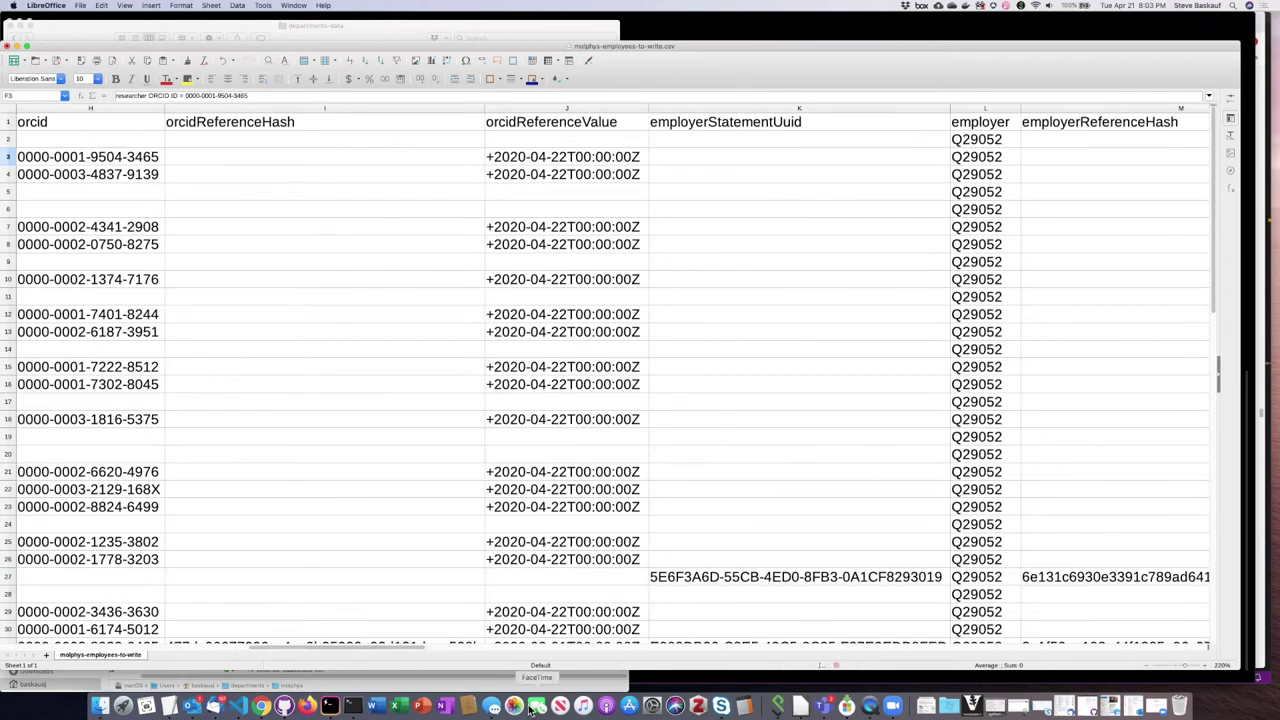
left_click_drag(390, 649, 862, 600)
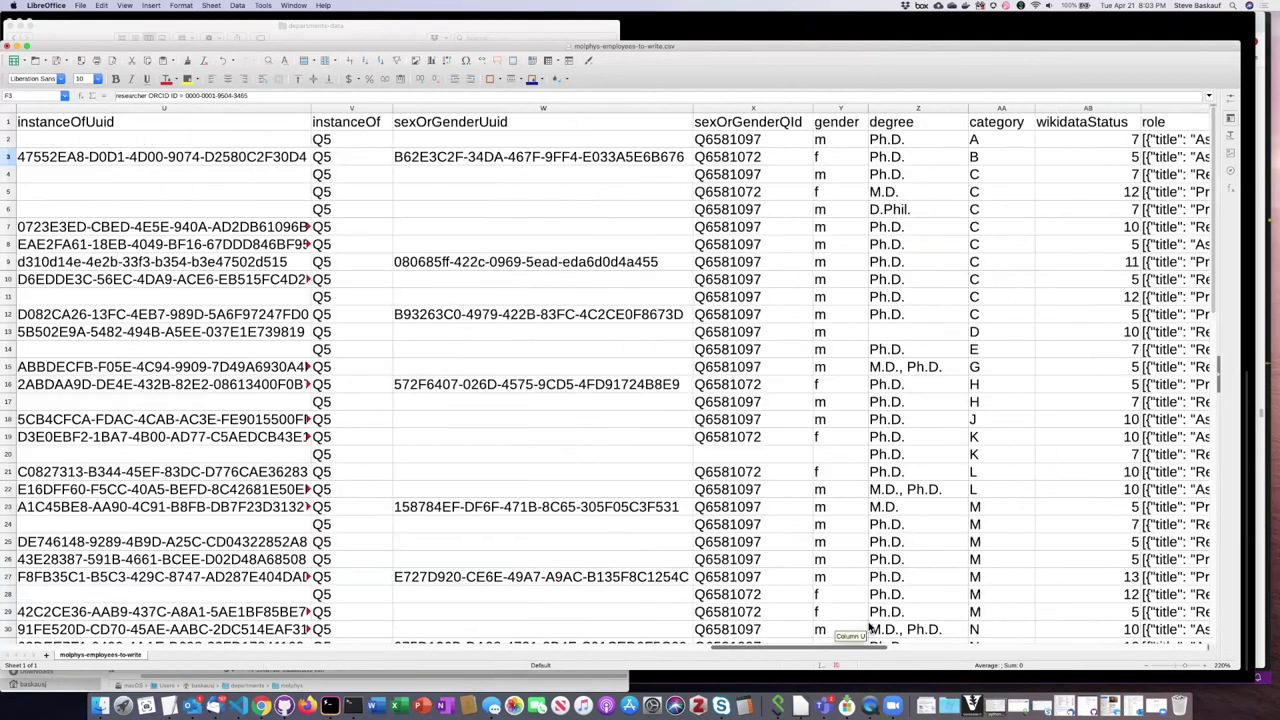
left_click(751, 160)
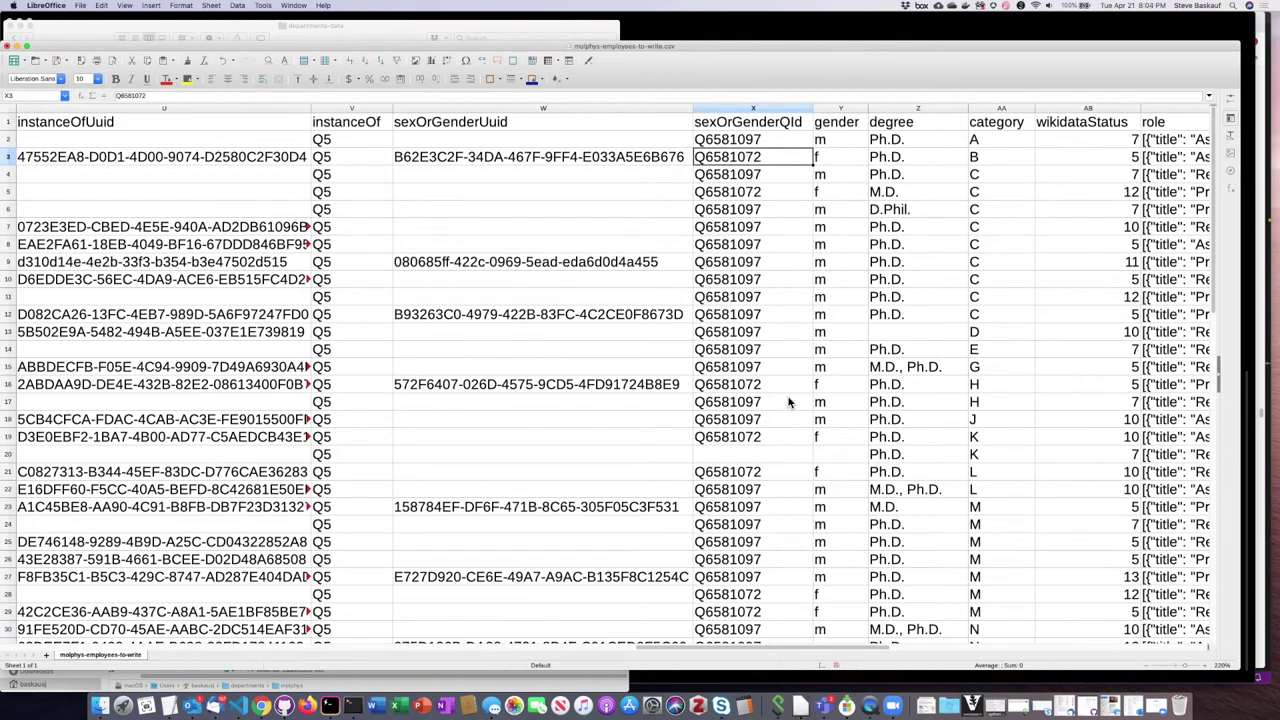
scroll(768, 440, "down", 5)
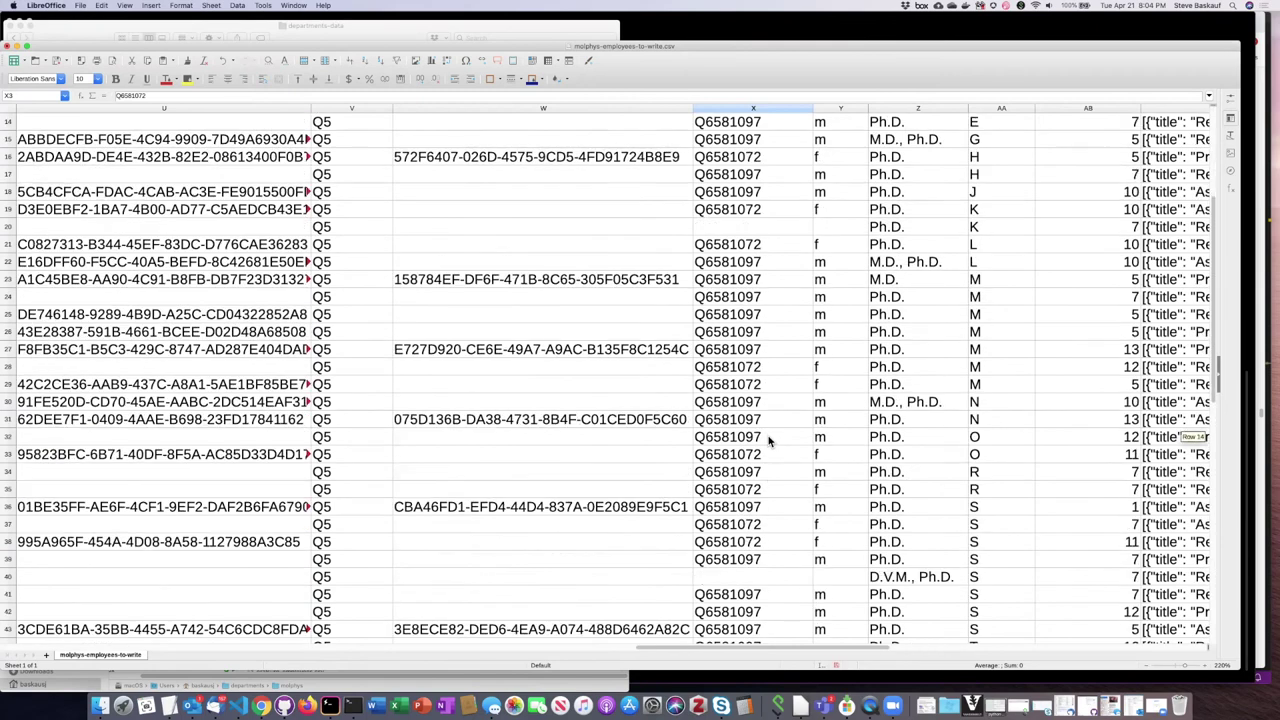
scroll(768, 440, "down", 4)
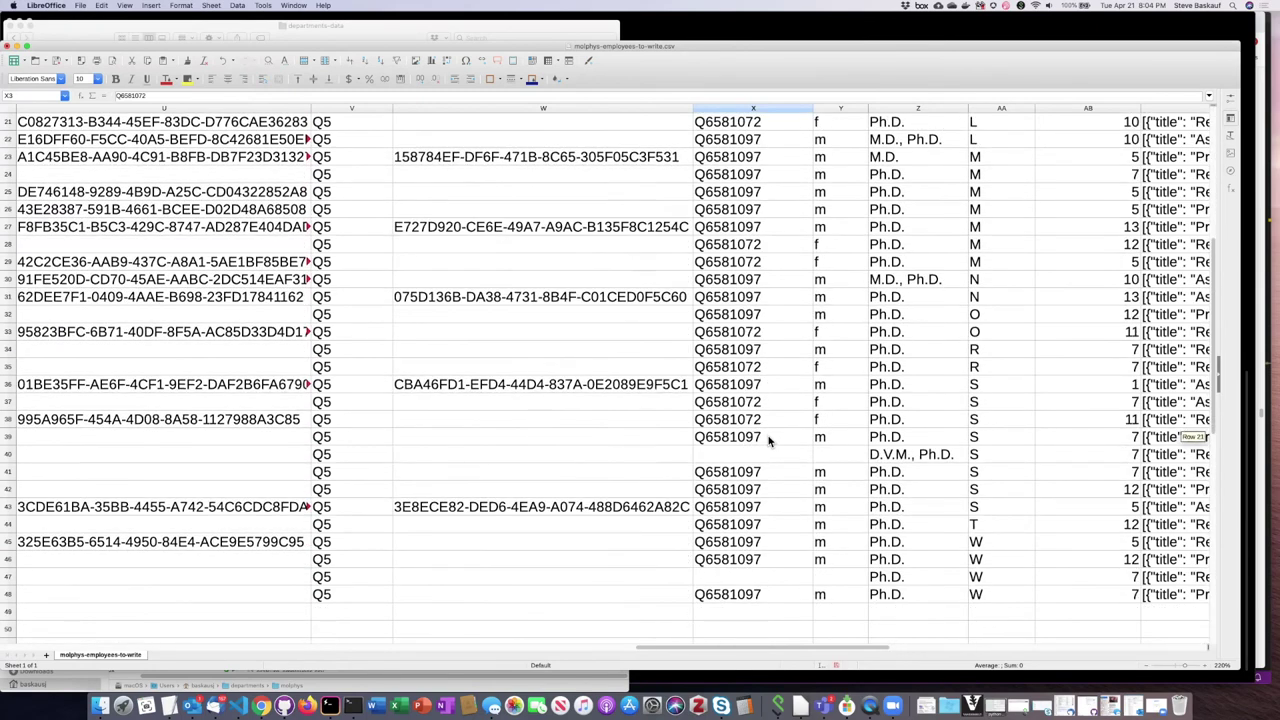
scroll(768, 440, "up", 8)
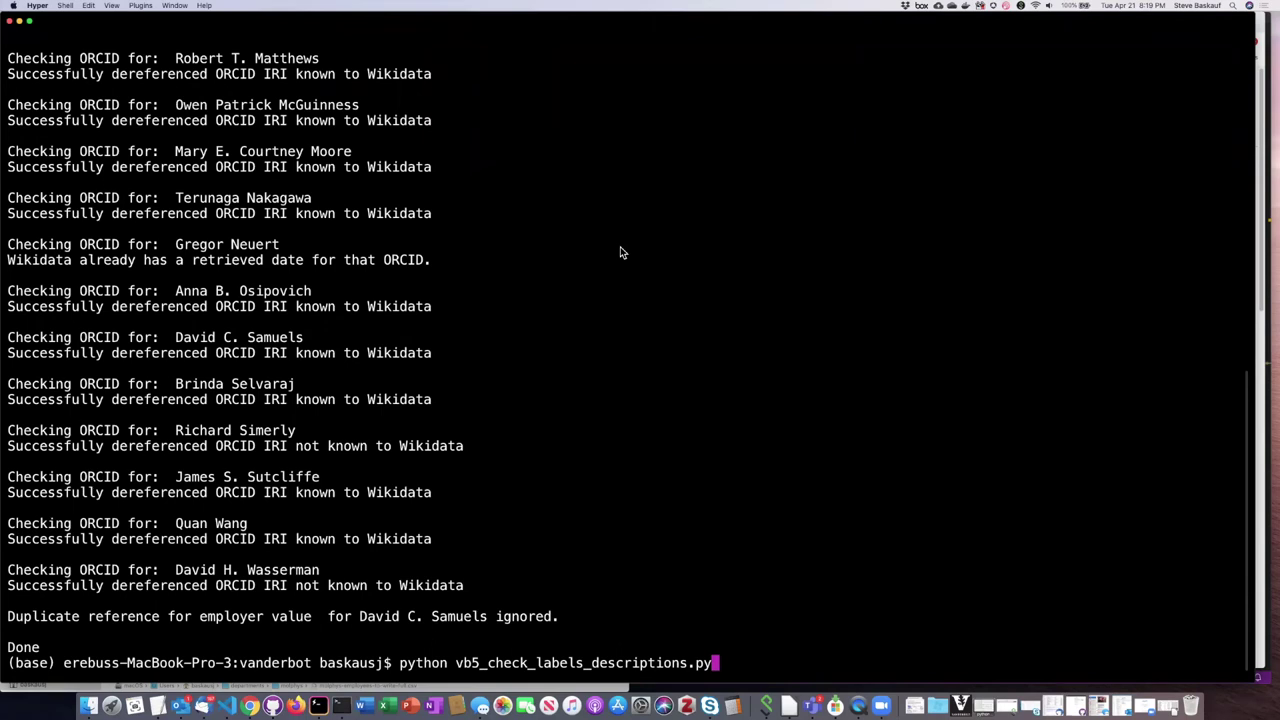
Switch to the Hyper terminal and run vb5_check_labels_descriptions.py and vb6_upload_wikidata.py with Python
key("Return")
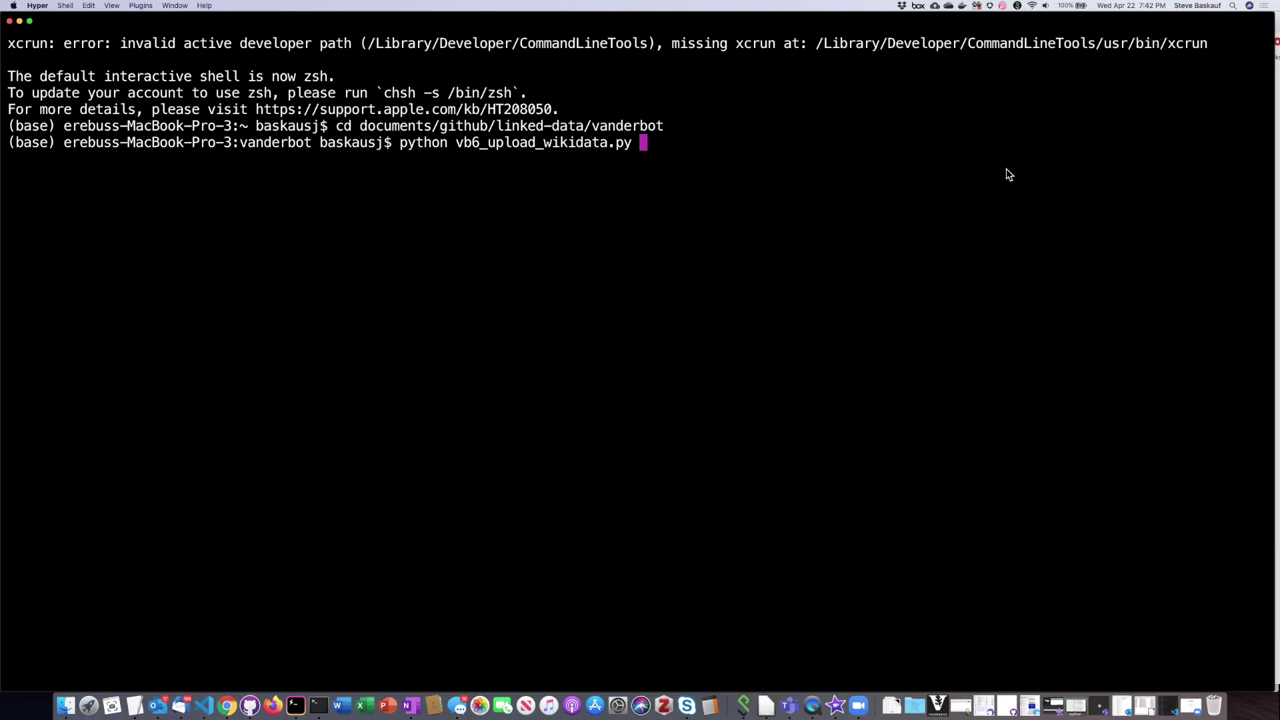
key("Return")
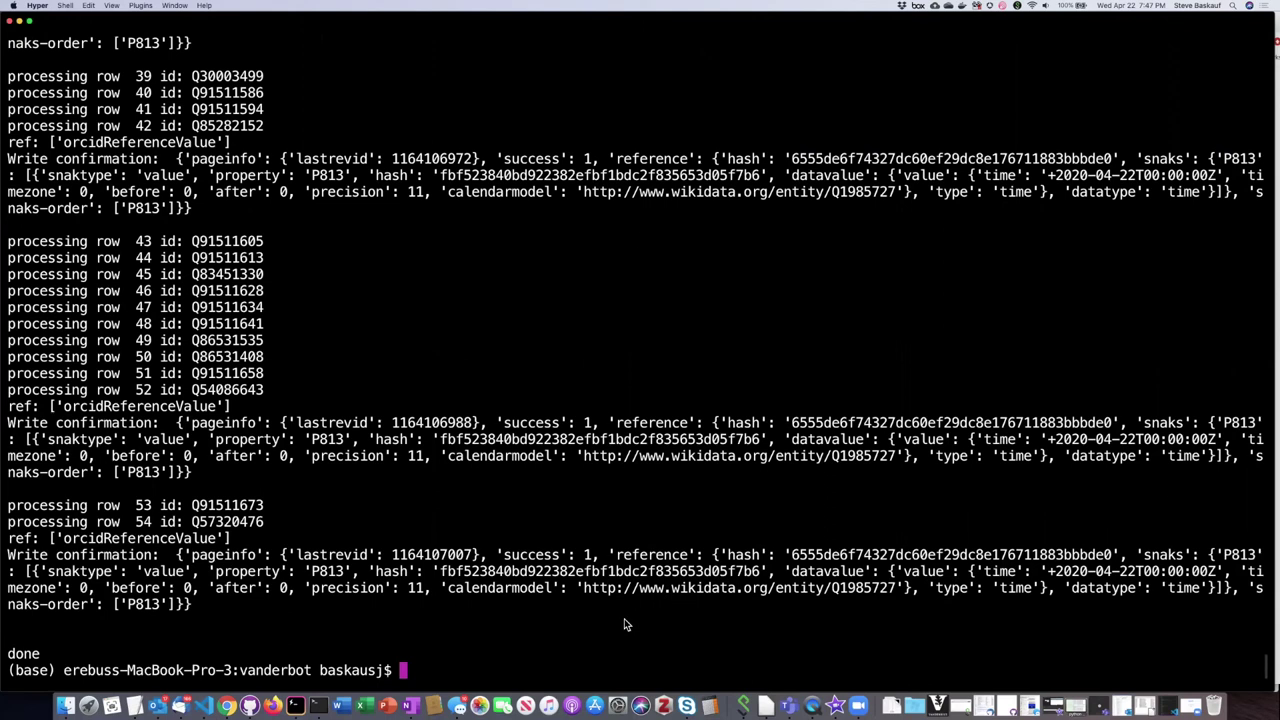
Switch to the LibreOffice spreadsheet and examine the ORCID statement and reference hash in row 7 and the affiliation columns
left_click(766, 706)
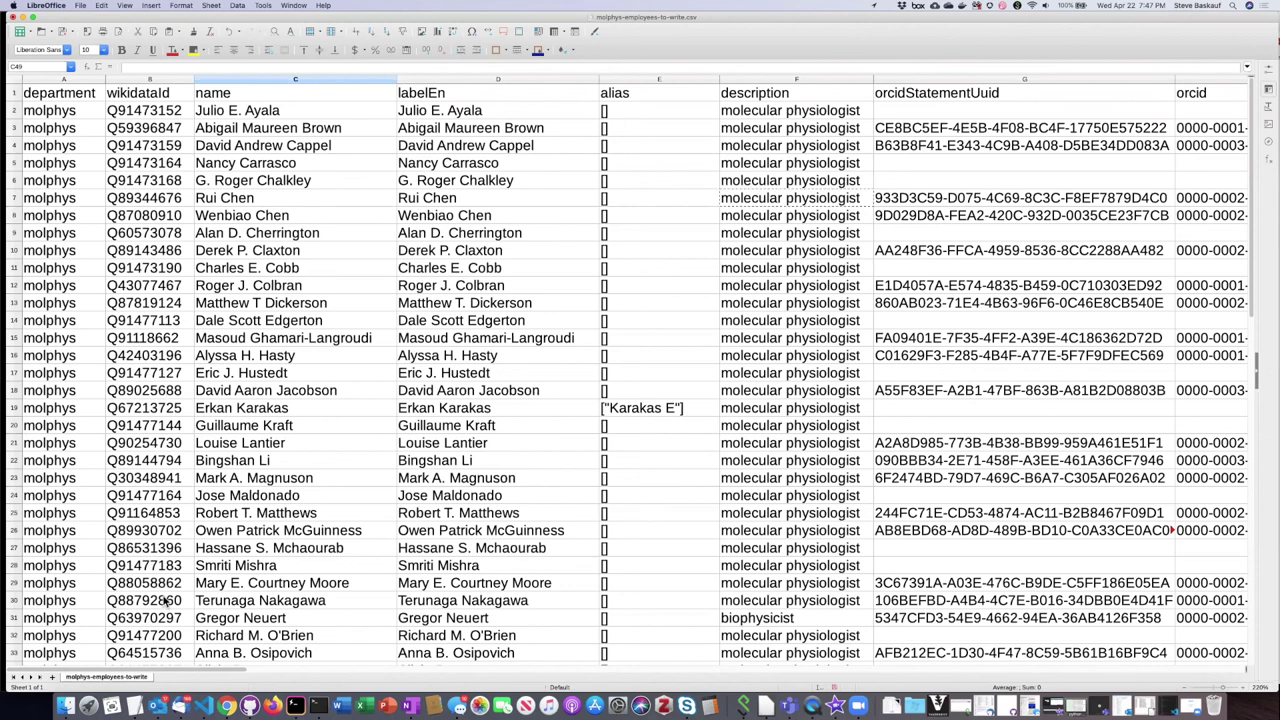
left_click_drag(176, 676, 308, 674)
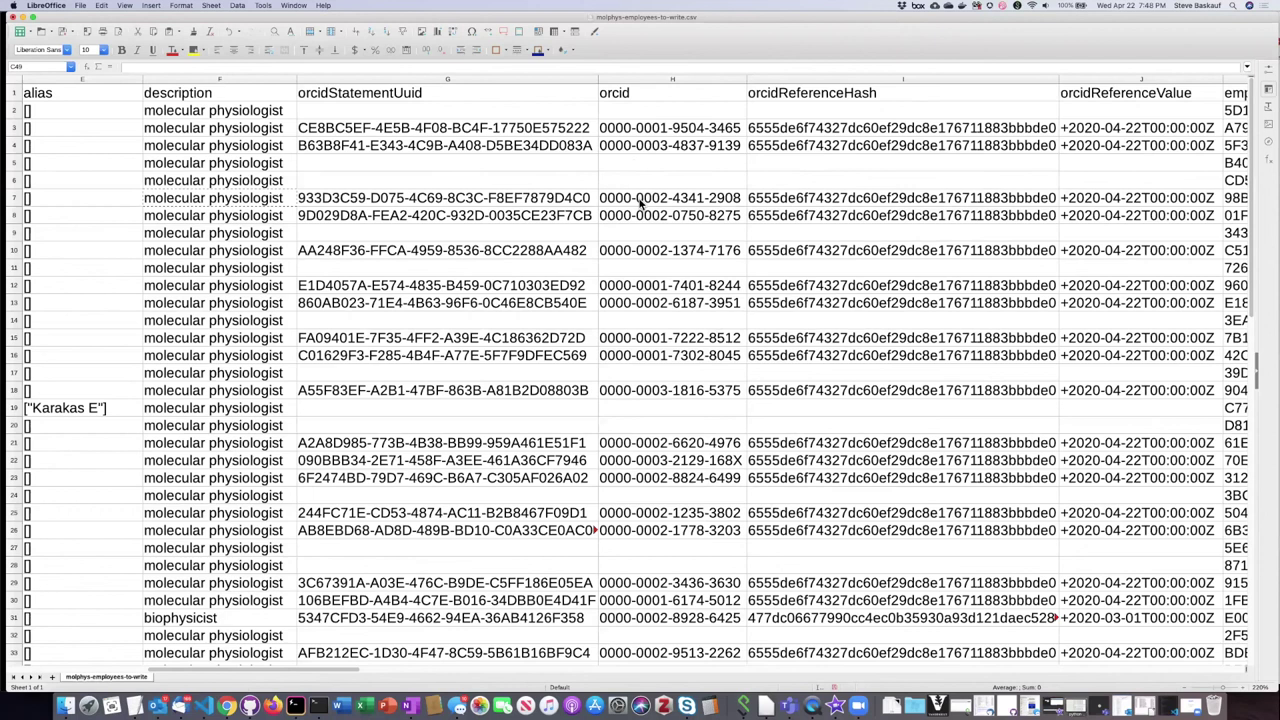
left_click(524, 204)
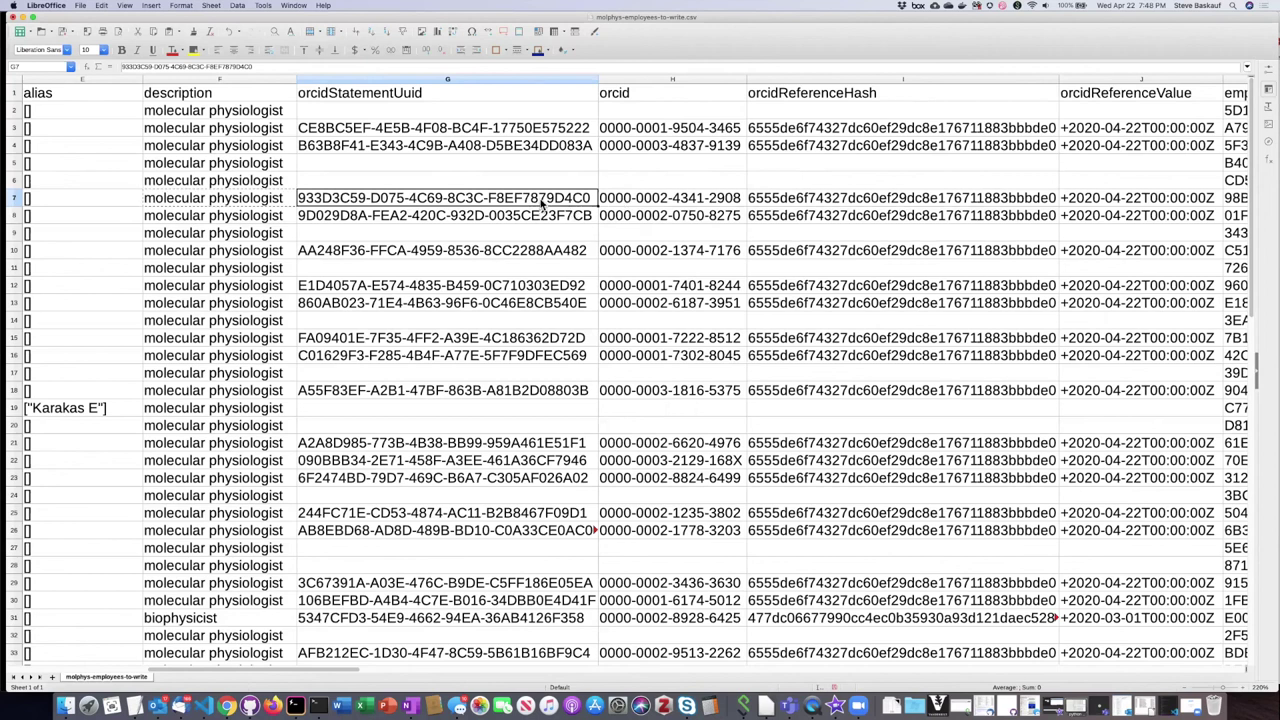
left_click(769, 204)
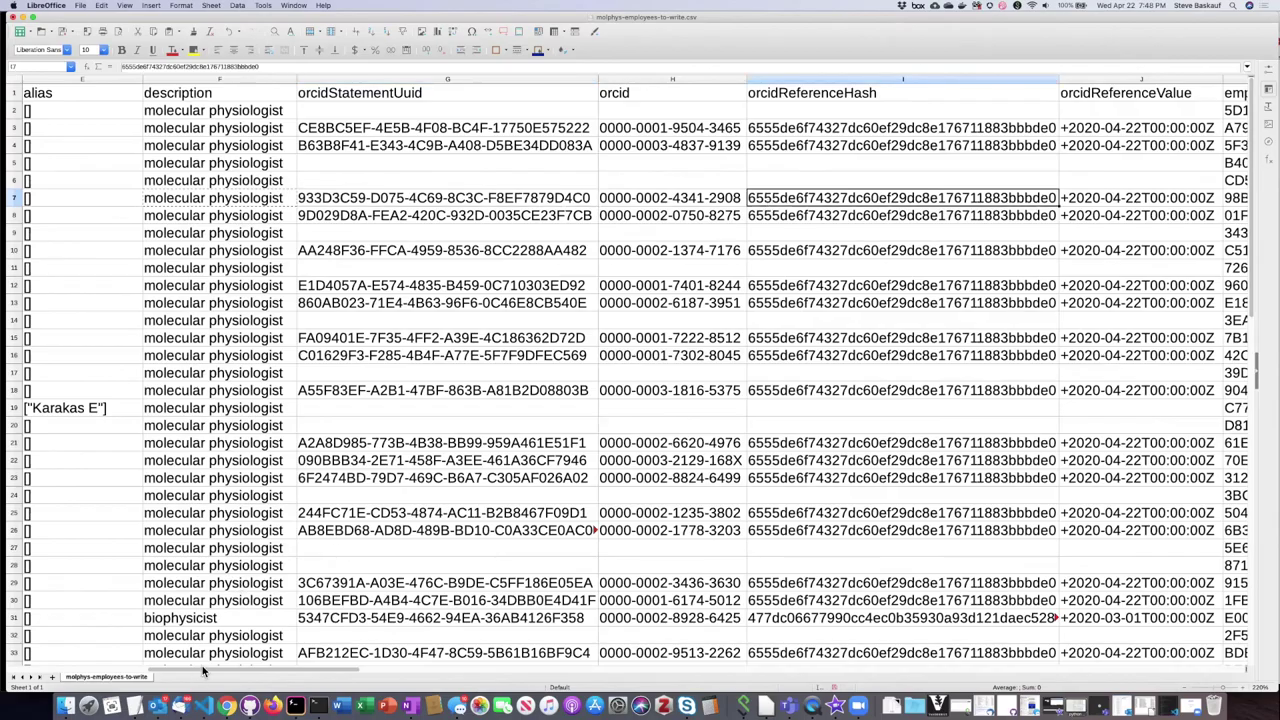
left_click_drag(202, 671, 583, 620)
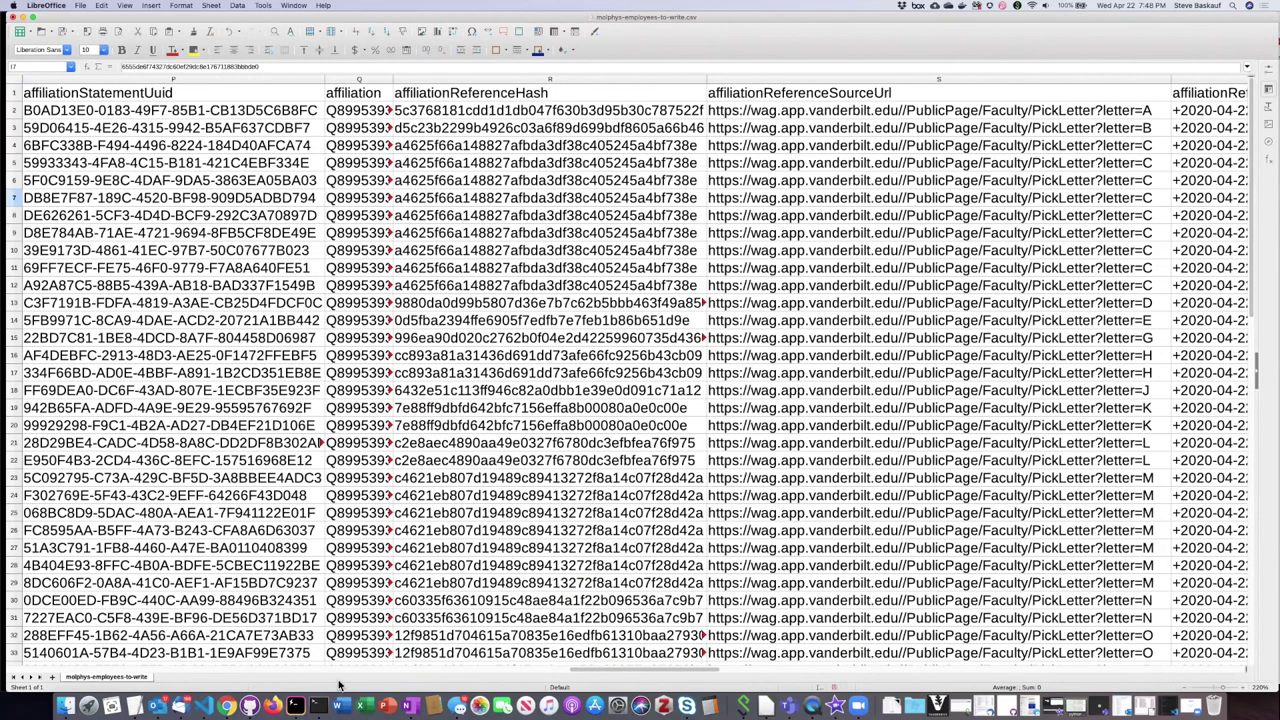
Switch to Chrome, view the faculty member's Wikidata item, and expand the reference of its Vanderbilt University employer statement
left_click(227, 706)
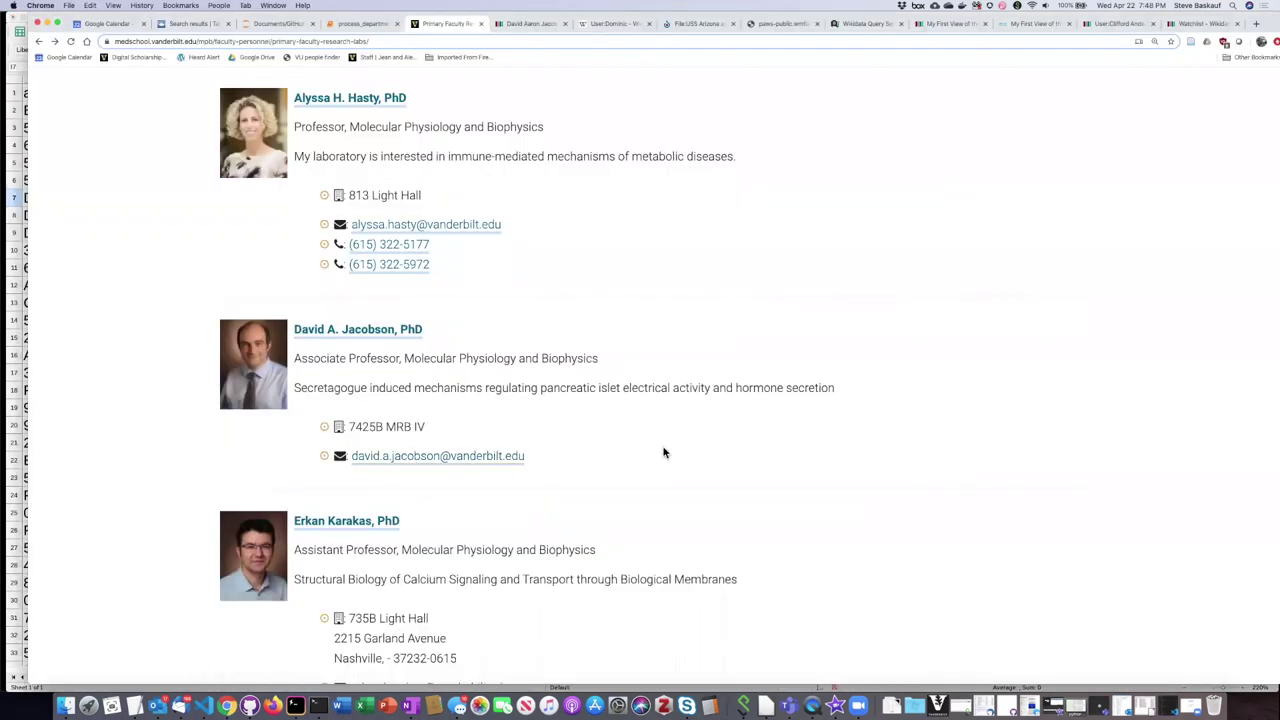
left_click(528, 24)
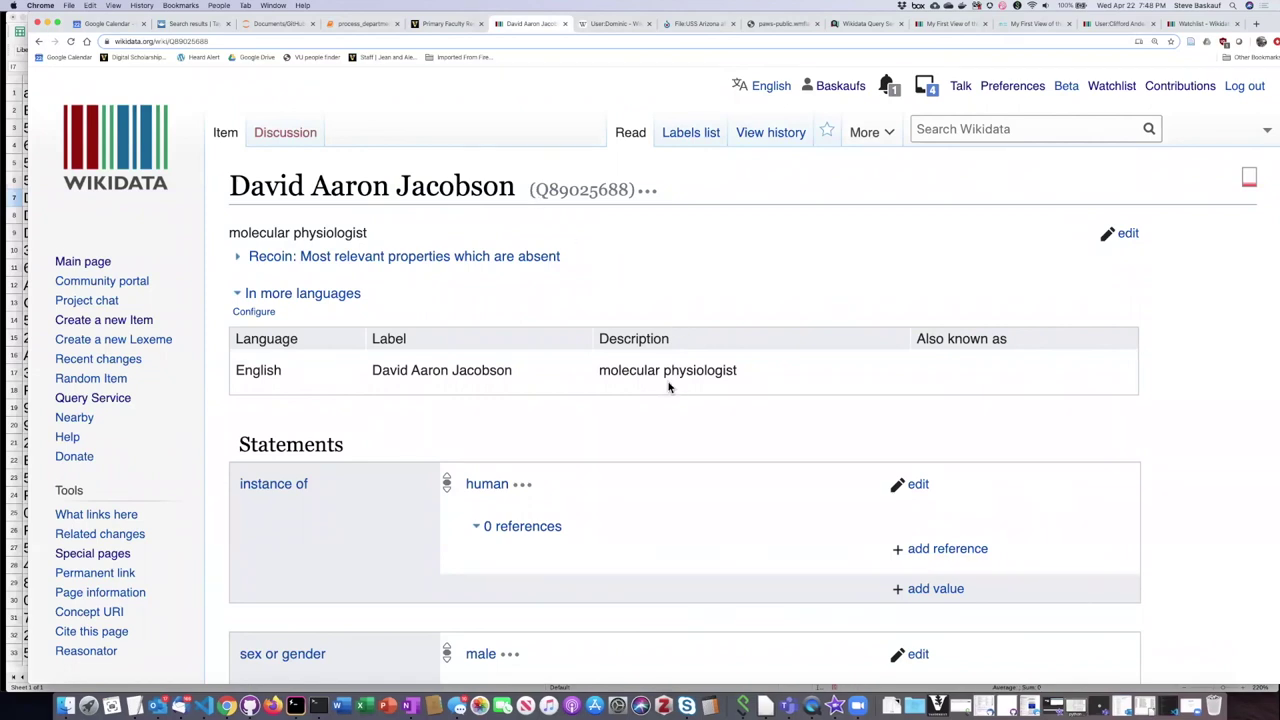
scroll(669, 386, "down", 2)
scroll(669, 386, "down", 3)
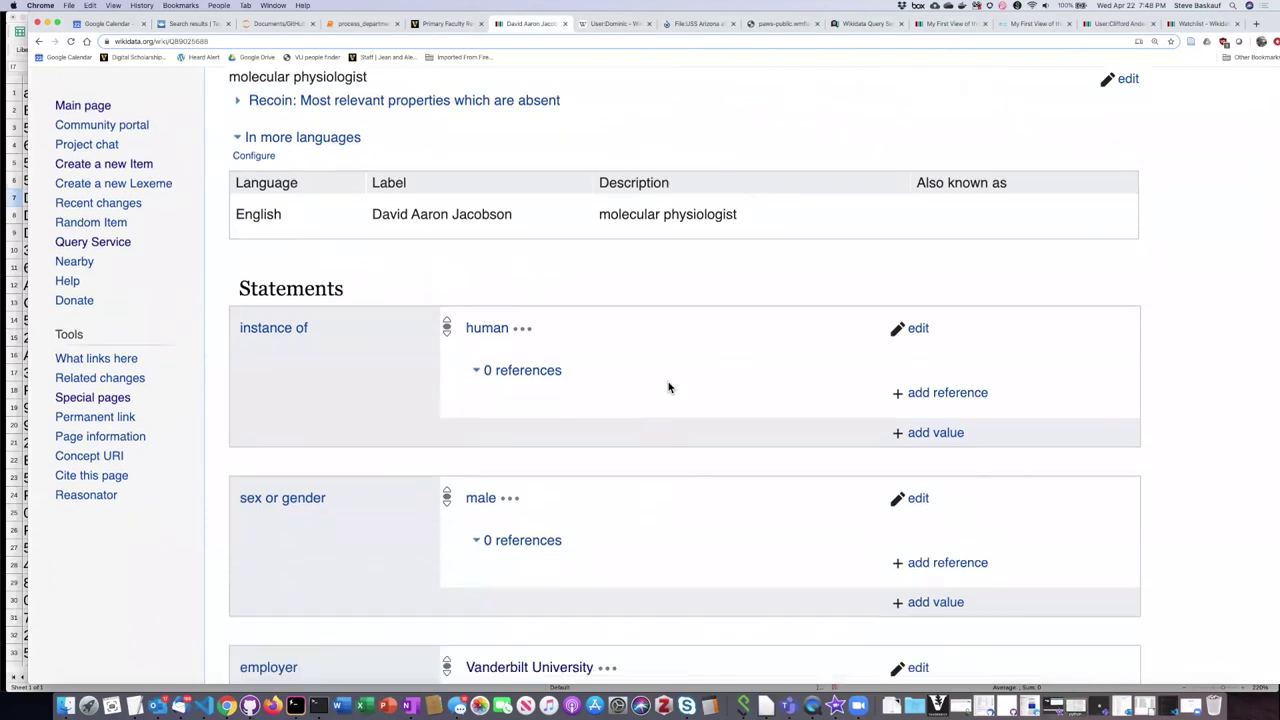
scroll(669, 386, "down", 3)
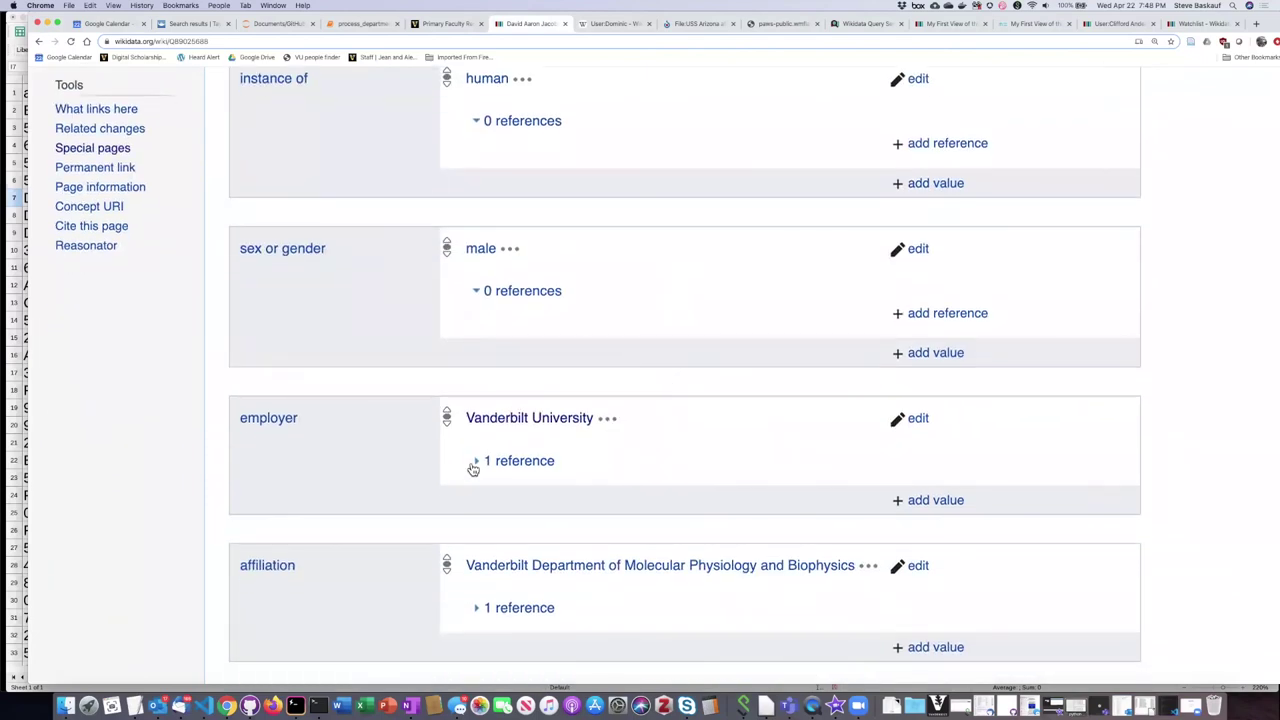
left_click(491, 464)
Review the item's affiliation statement and expand the reference under its ORCID iD
scroll(661, 394, "down", 9)
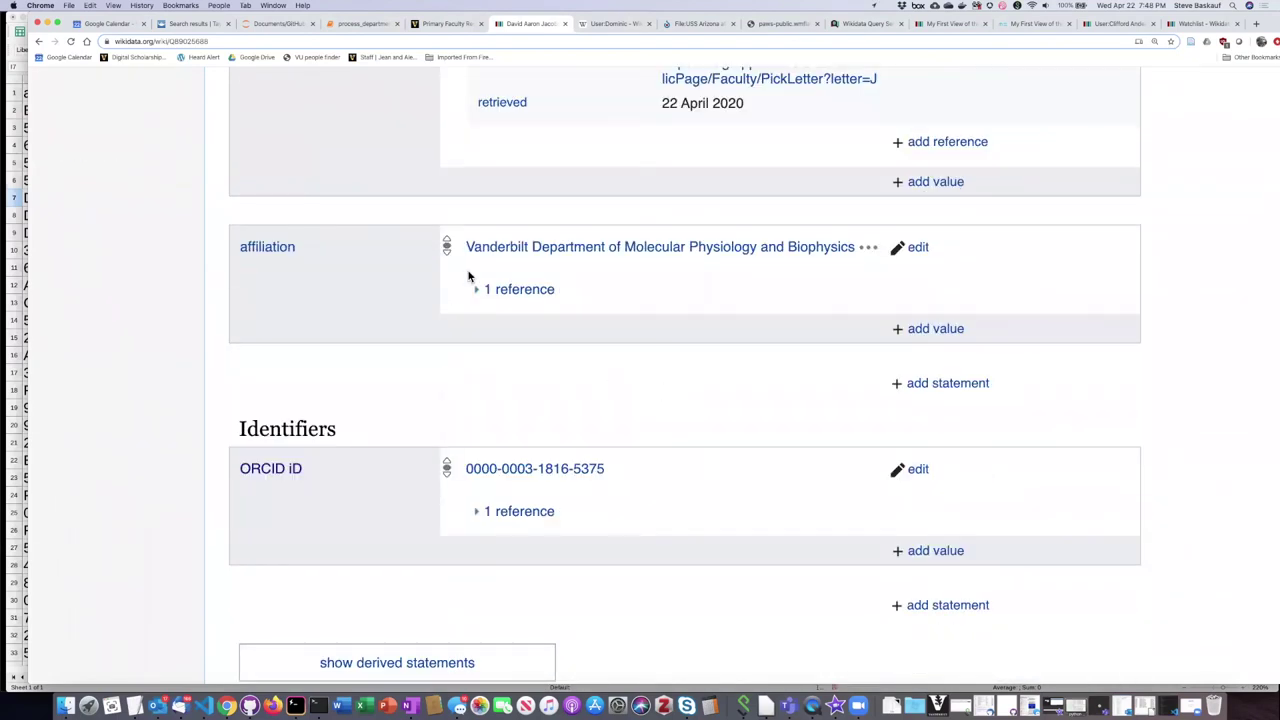
mouse_move(566, 254)
left_click(479, 512)
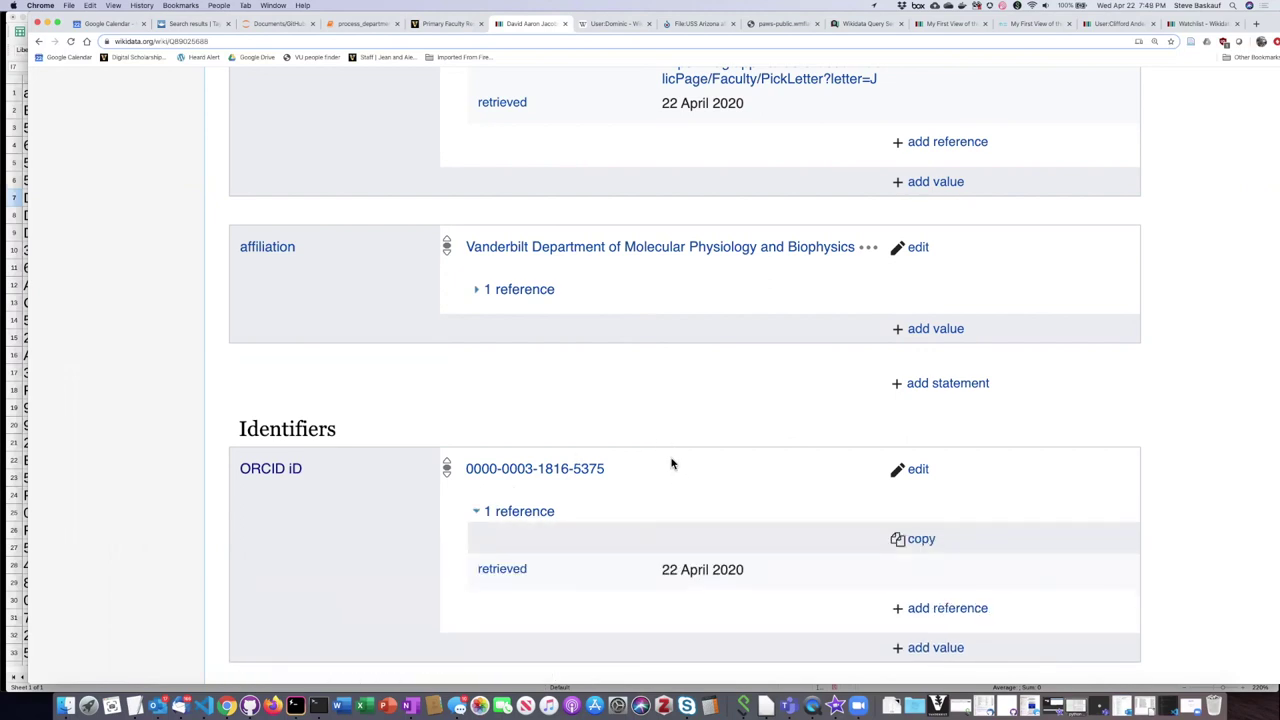
scroll(660, 421, "down", 1)
scroll(660, 421, "down", 2)
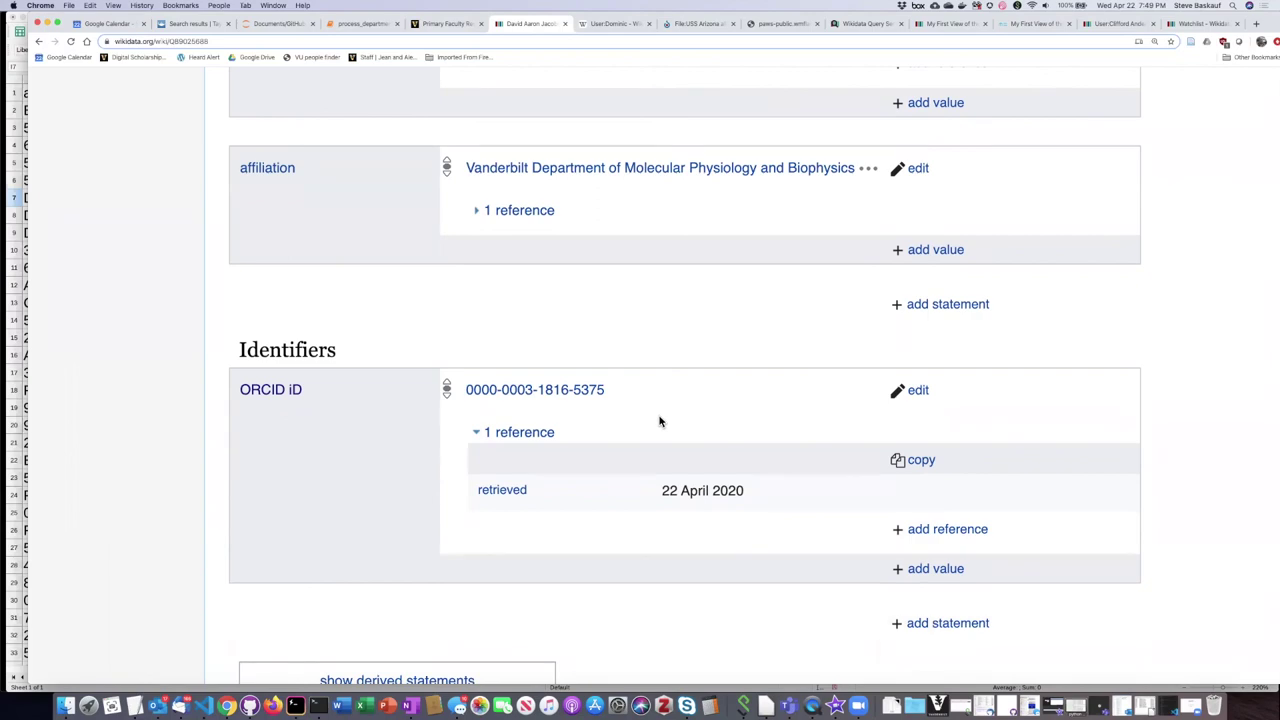